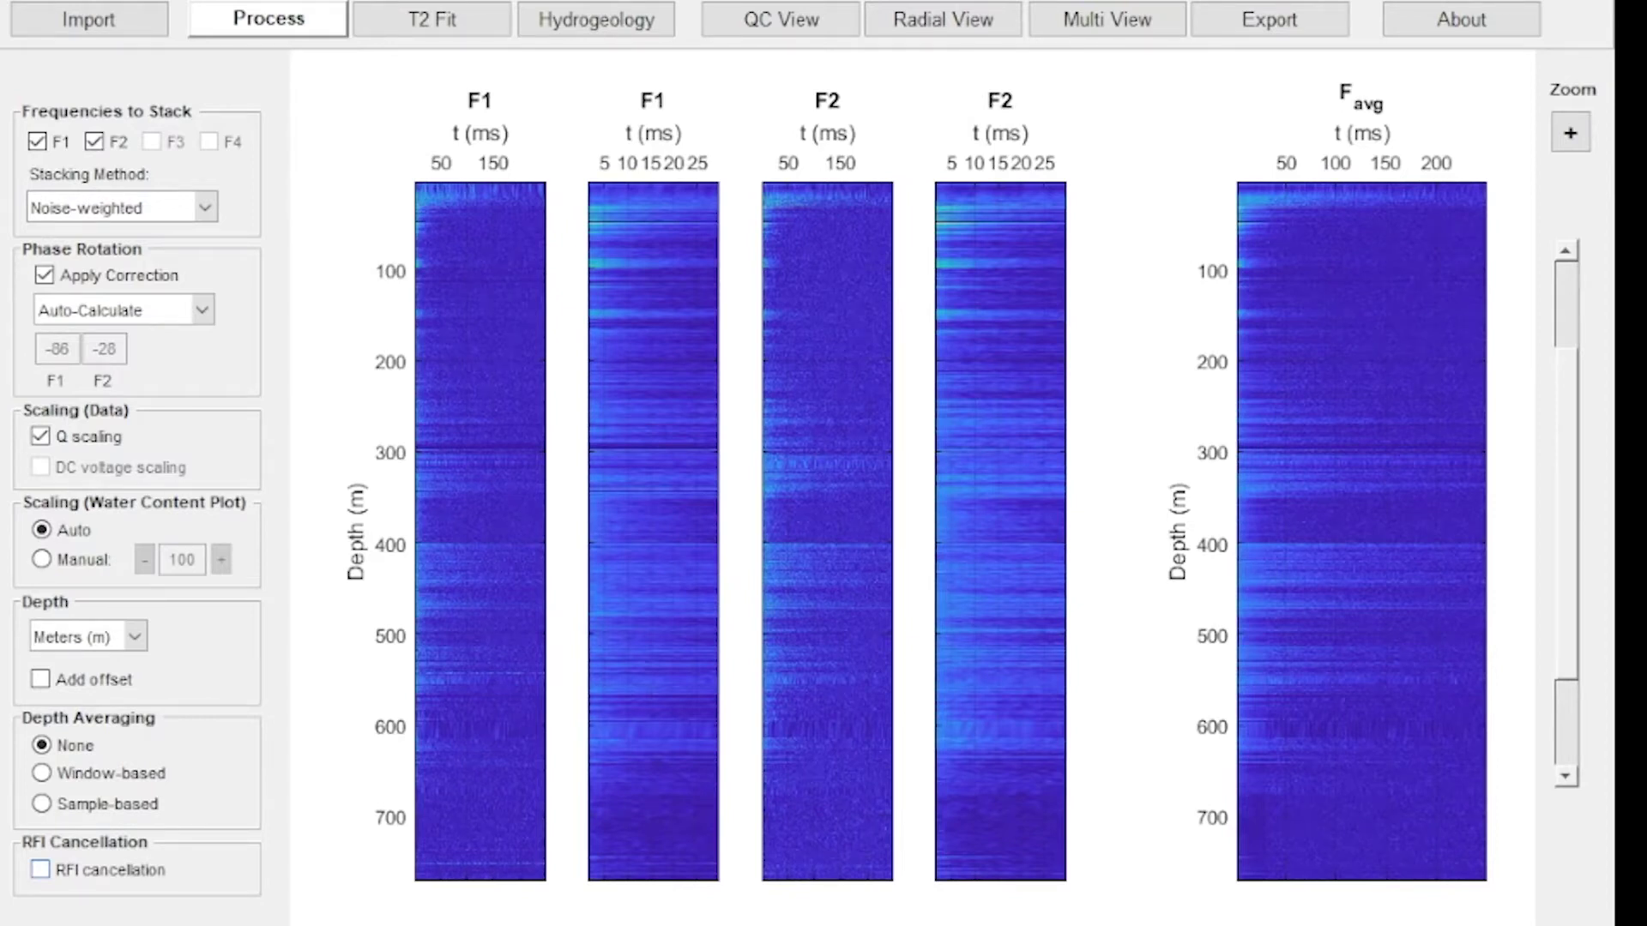
Step: Change the depth units dropdown from Meters (m) to Feet (ft)
click(134, 636)
click(105, 682)
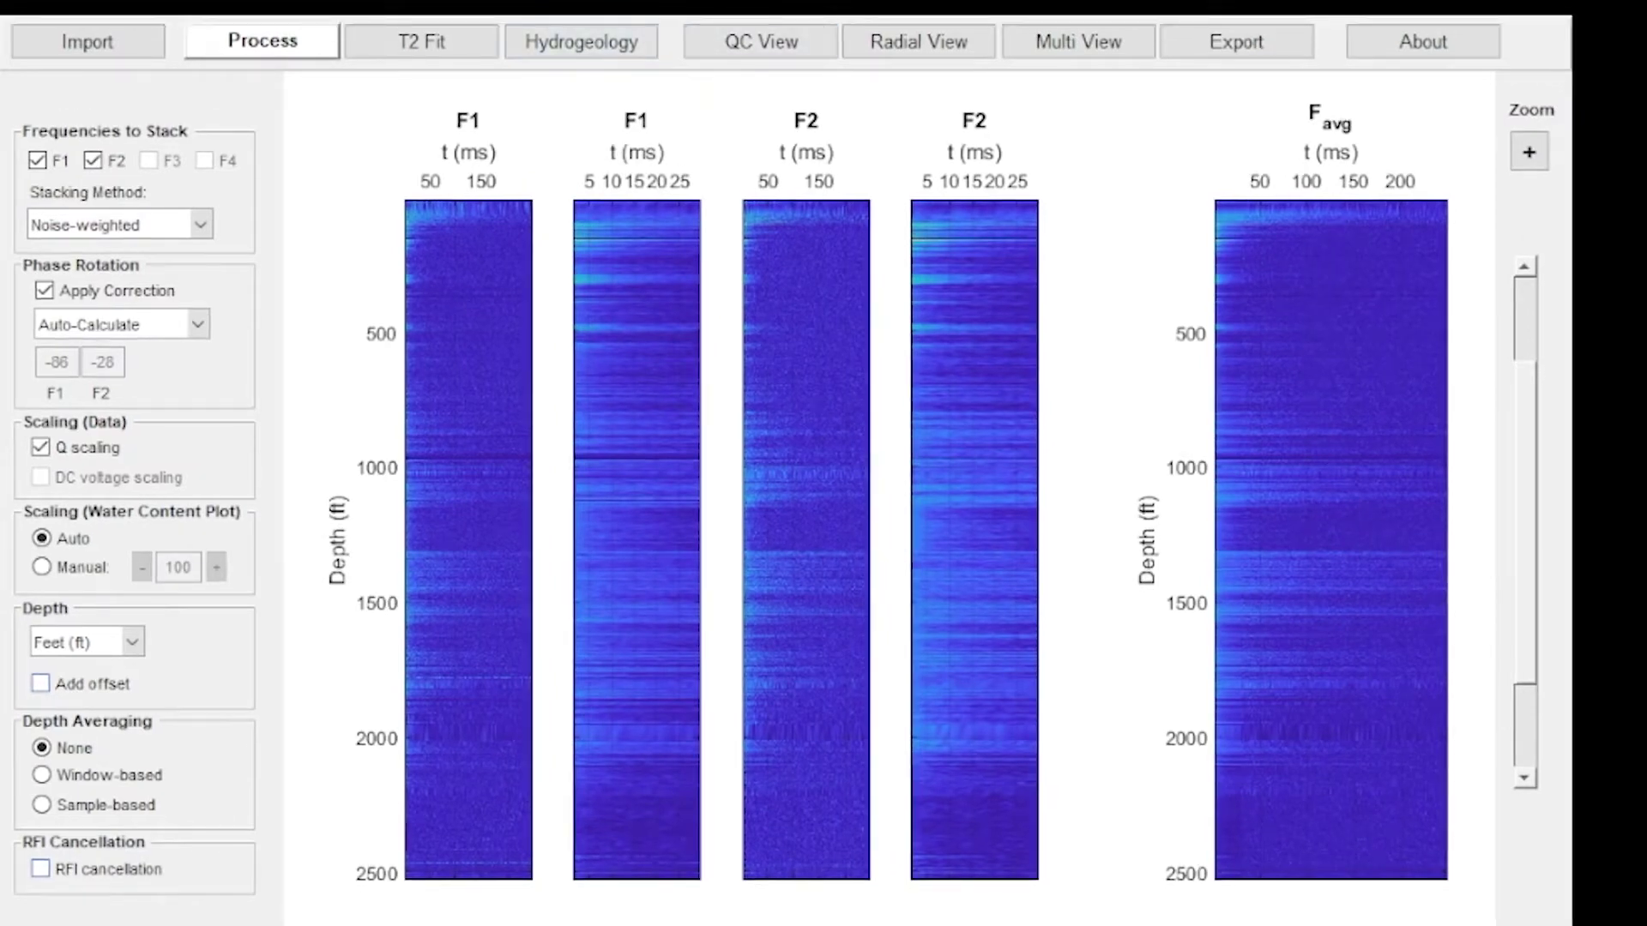
Step: In the T2 Fit view, step the inspected depth progressively deeper down the log
click(410, 52)
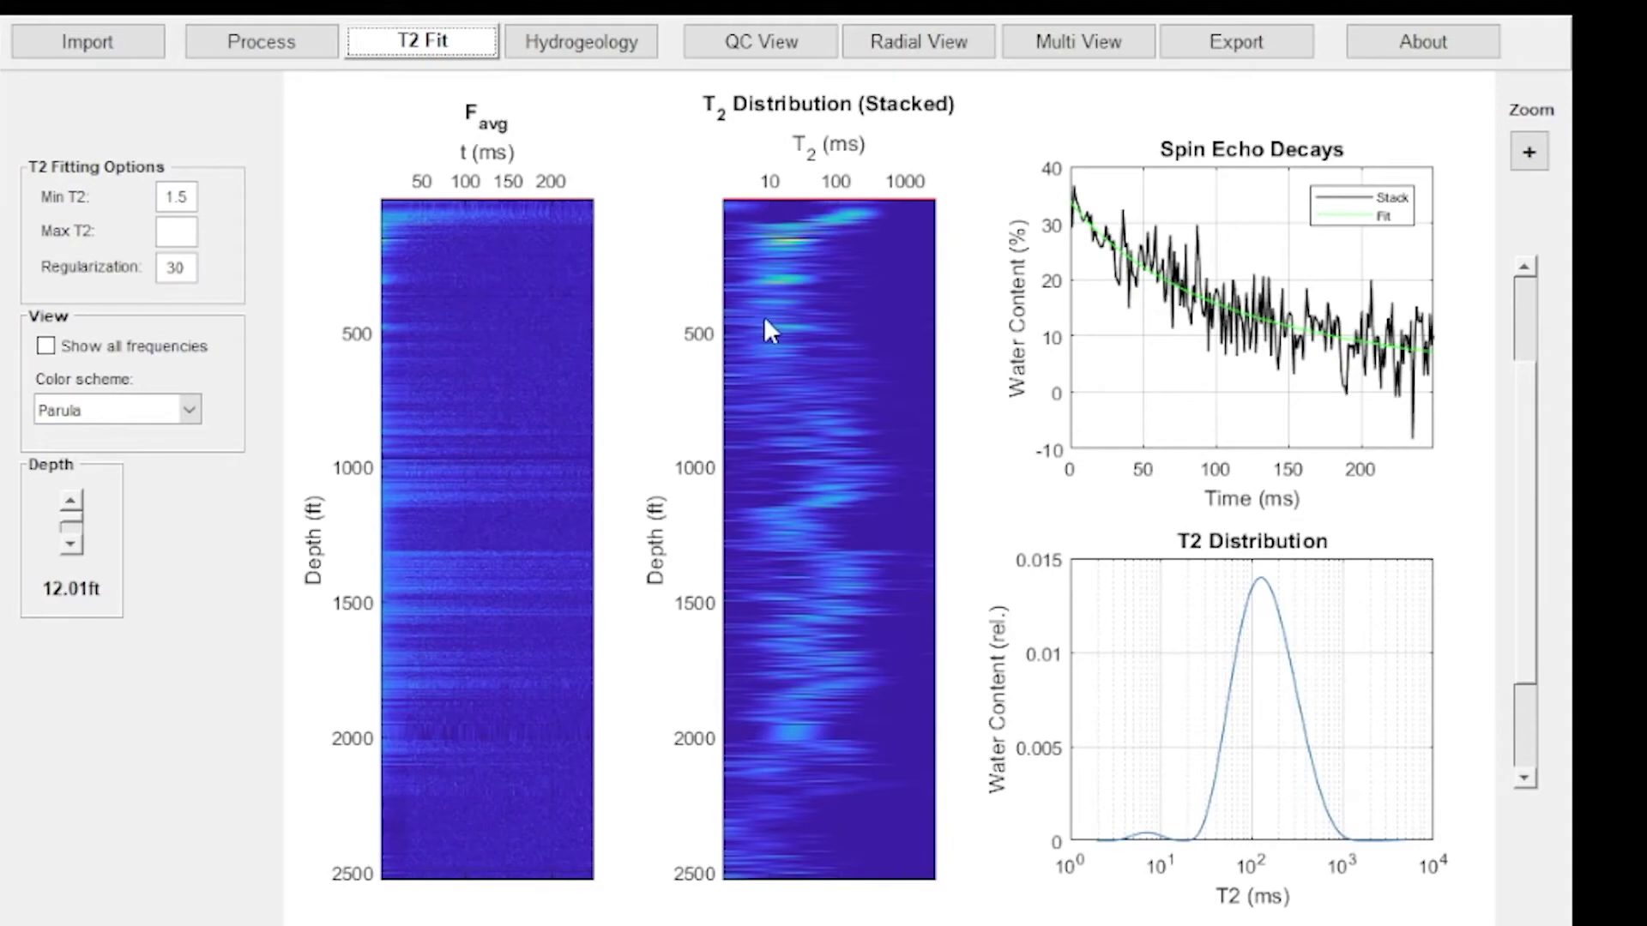
click(70, 544)
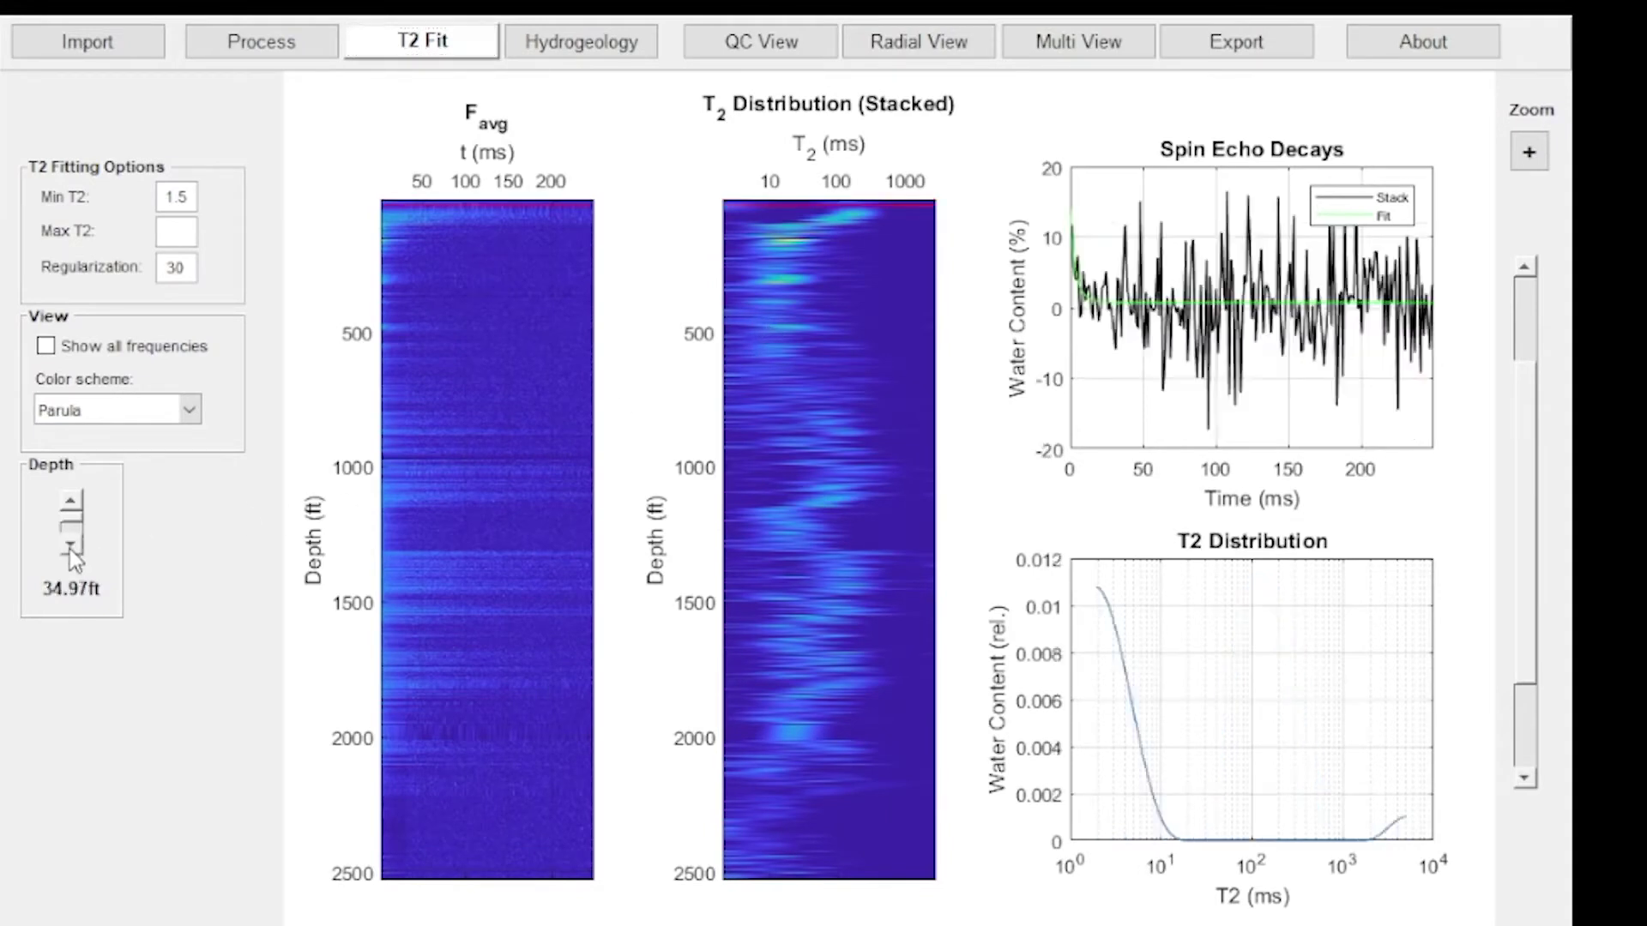
click(70, 544)
click(70, 548)
click(71, 547)
click(70, 547)
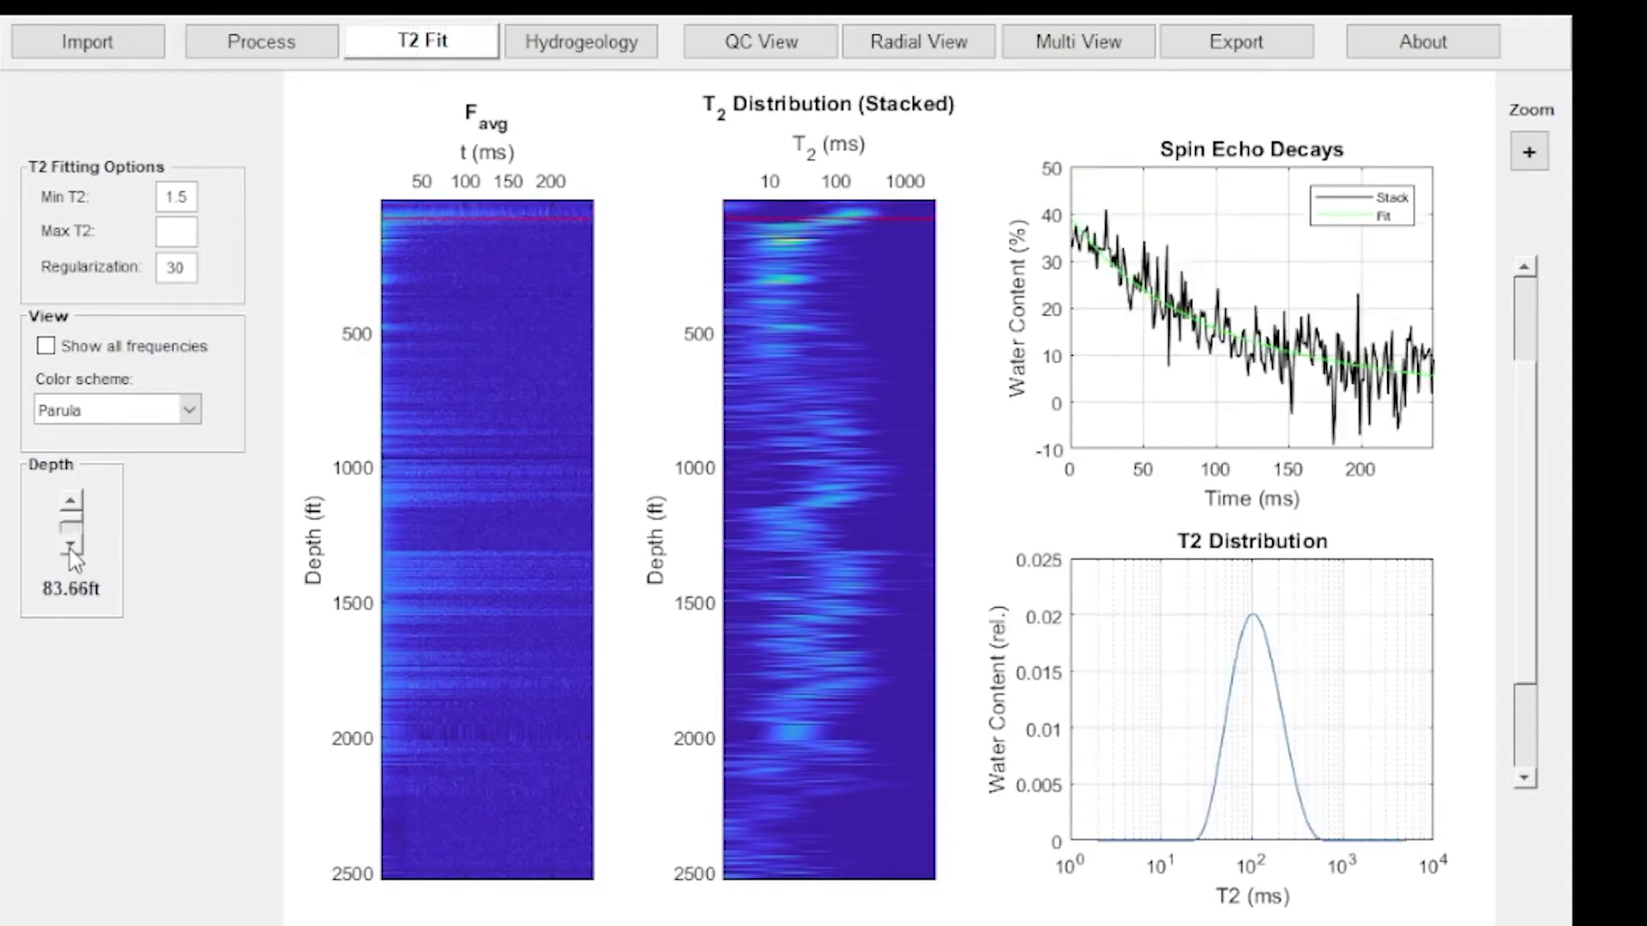
click(70, 548)
click(71, 549)
click(71, 549)
click(70, 549)
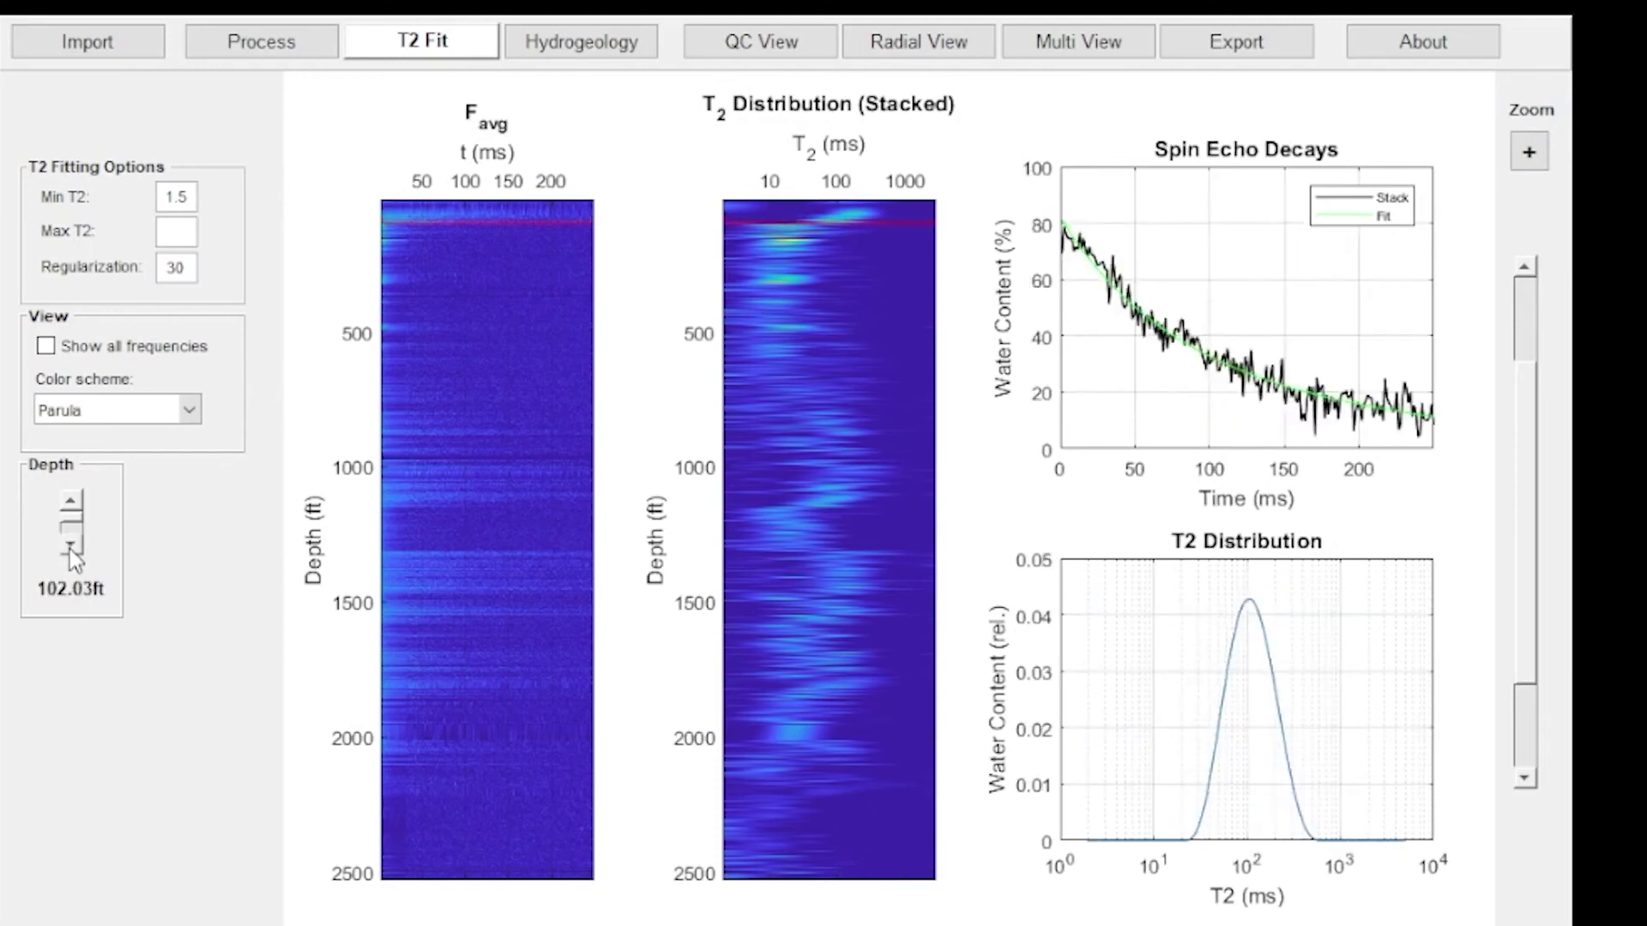
click(71, 549)
click(70, 549)
click(69, 548)
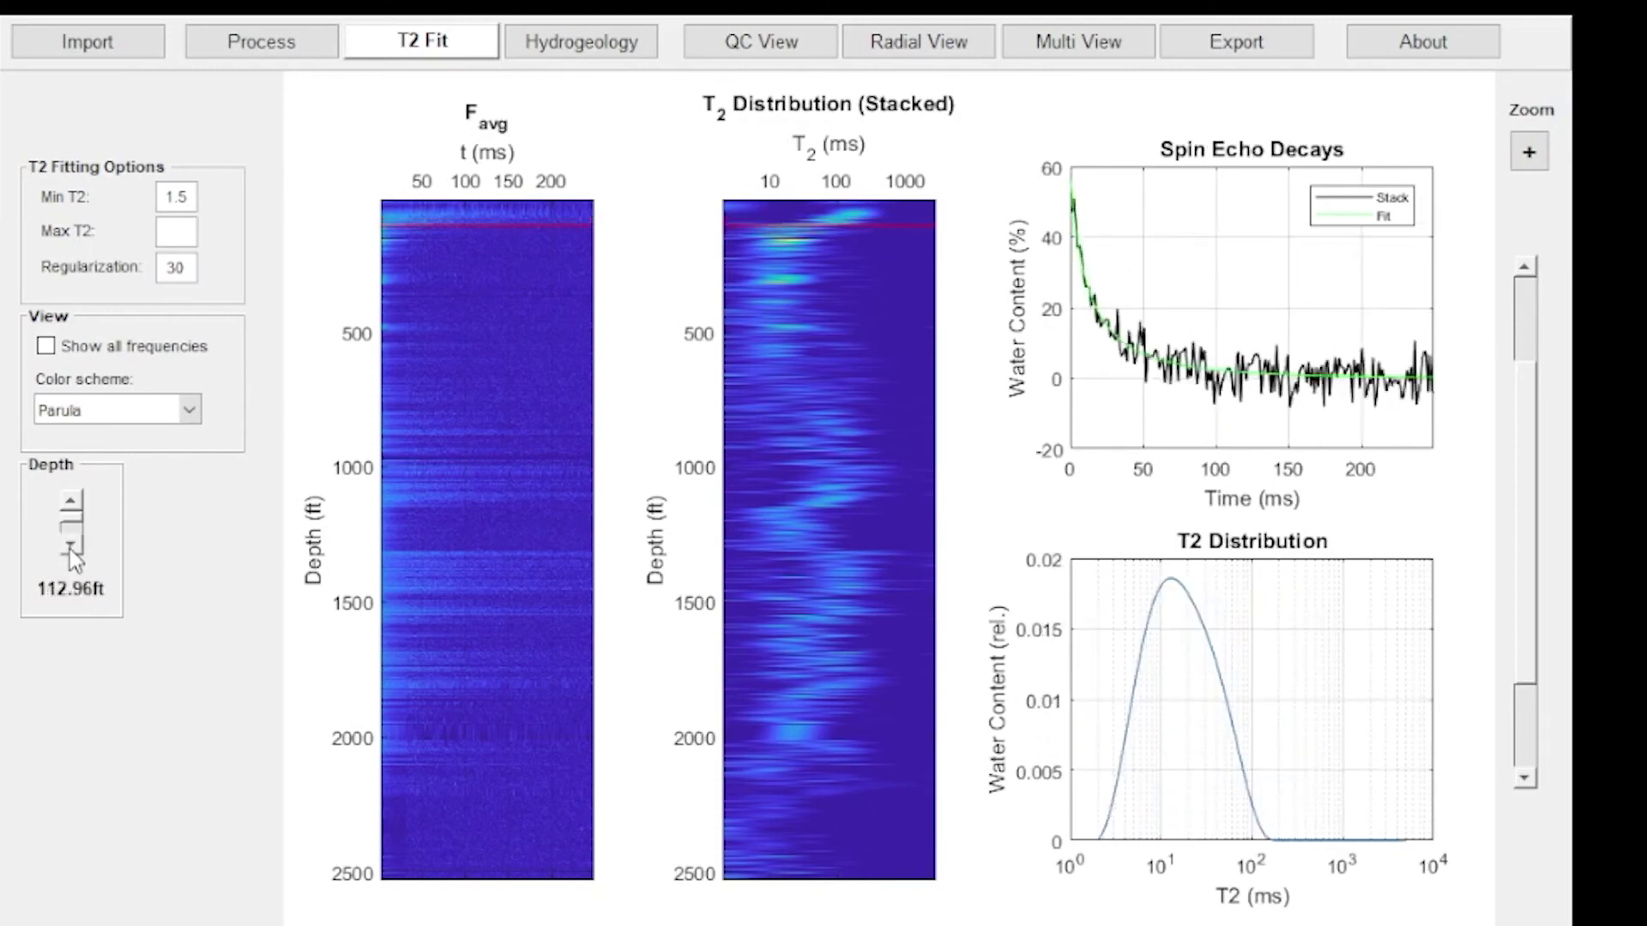
click(69, 549)
click(70, 549)
click(70, 549)
click(69, 549)
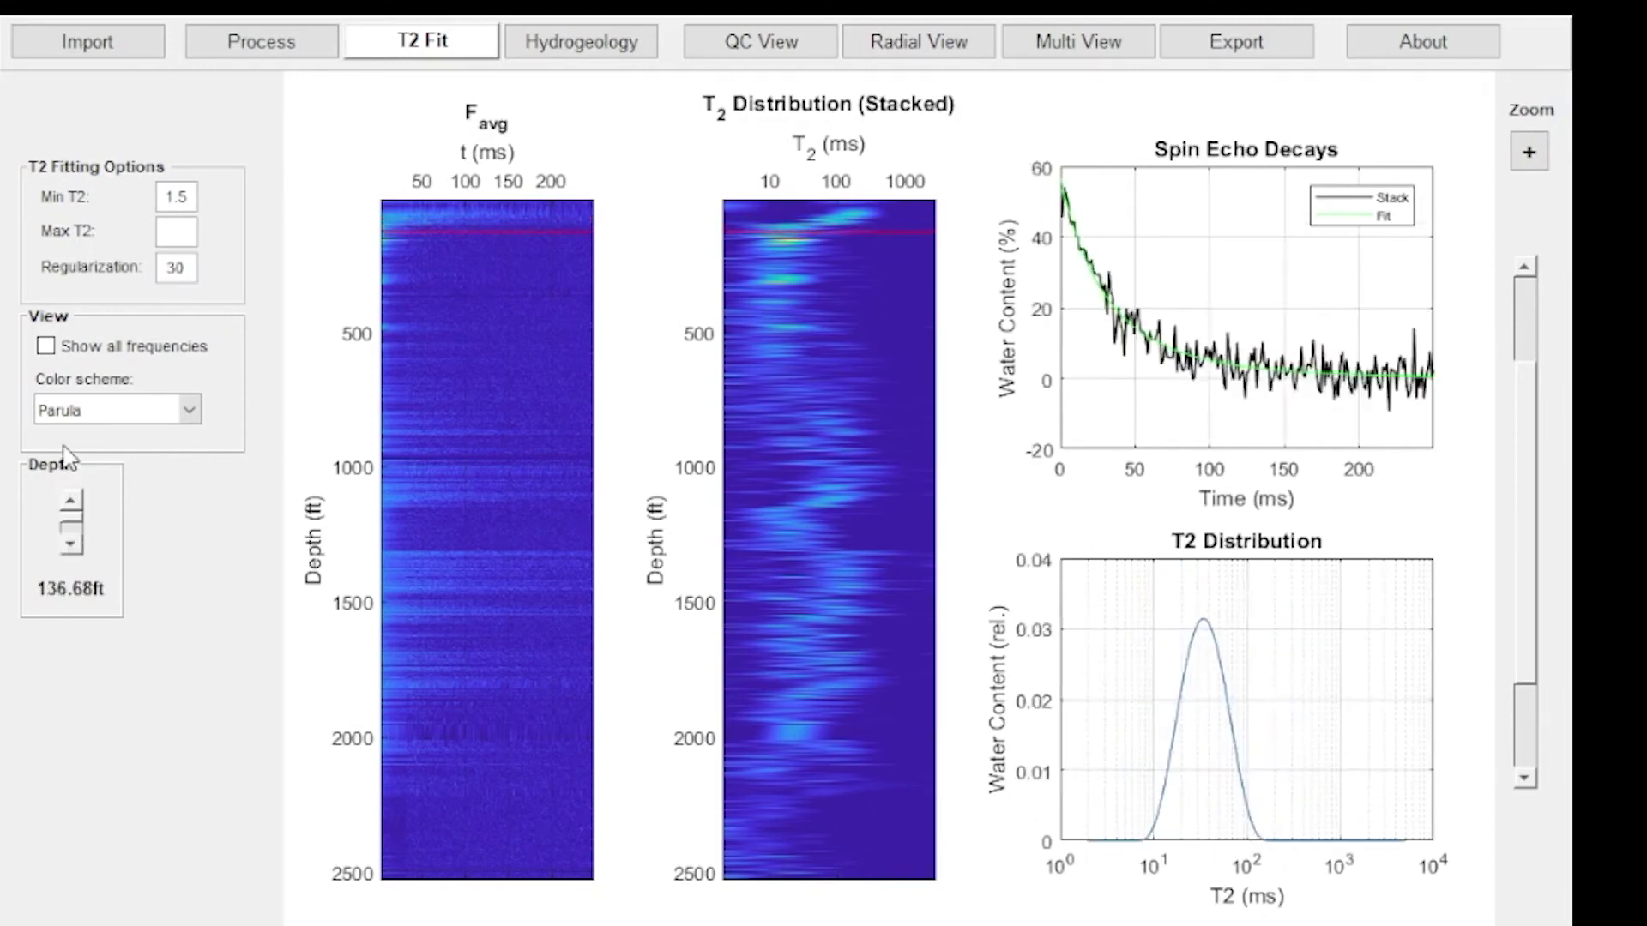
Step: Overlay all frequencies on the spin echo plot and keep stepping down to about 273 ft
click(46, 345)
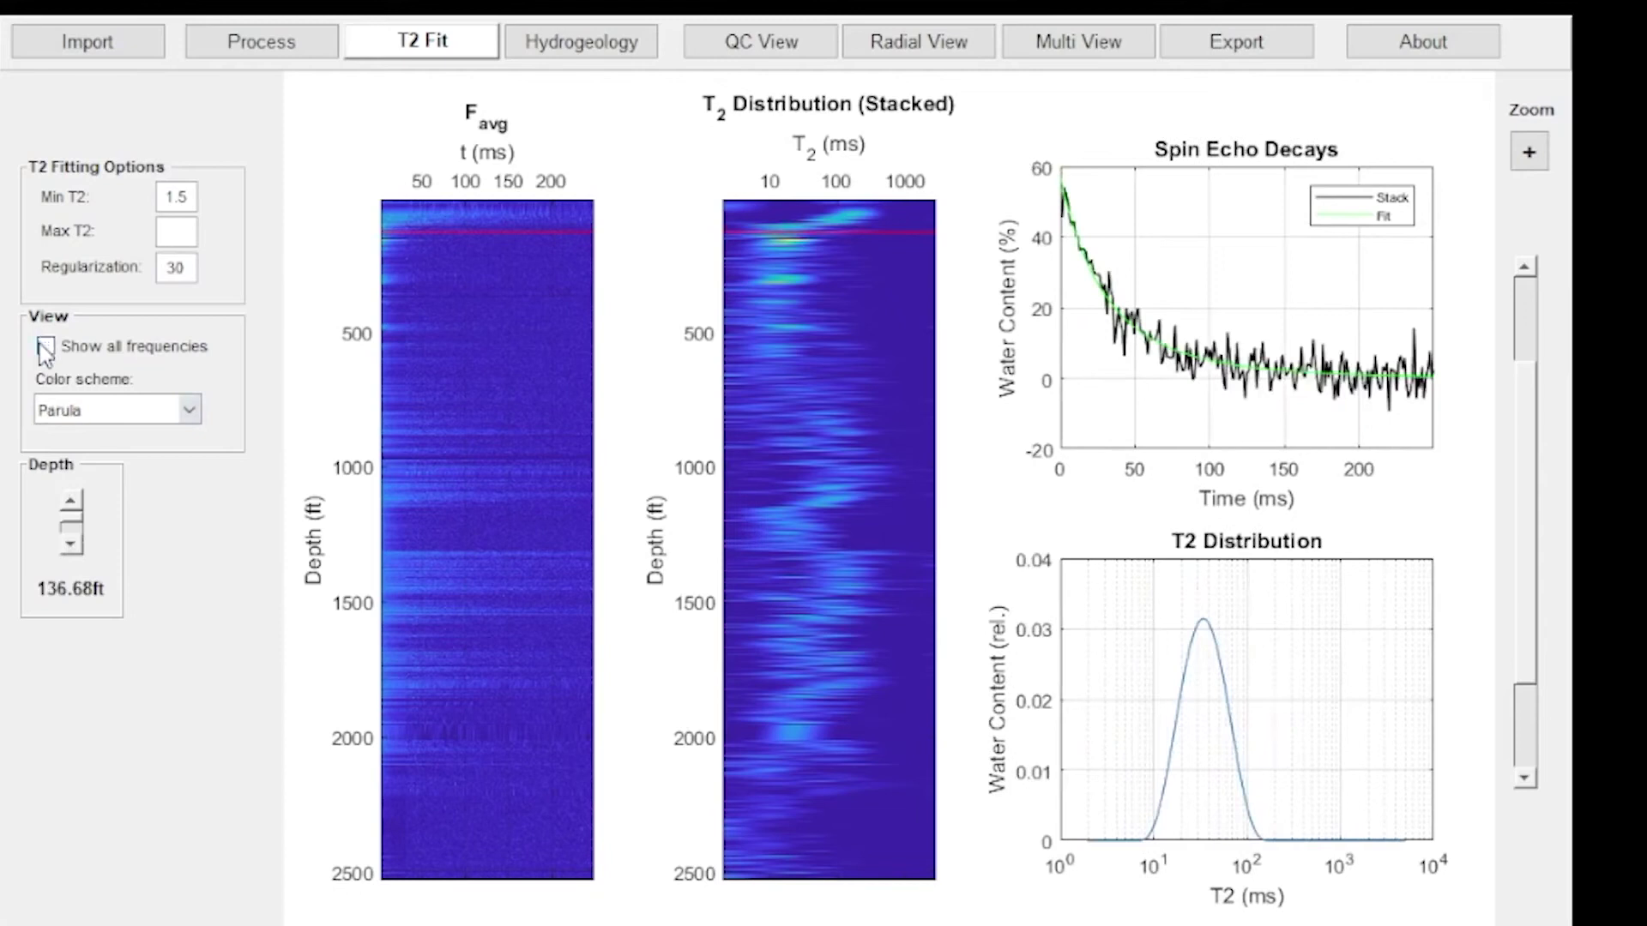
click(71, 547)
click(71, 547)
click(71, 547)
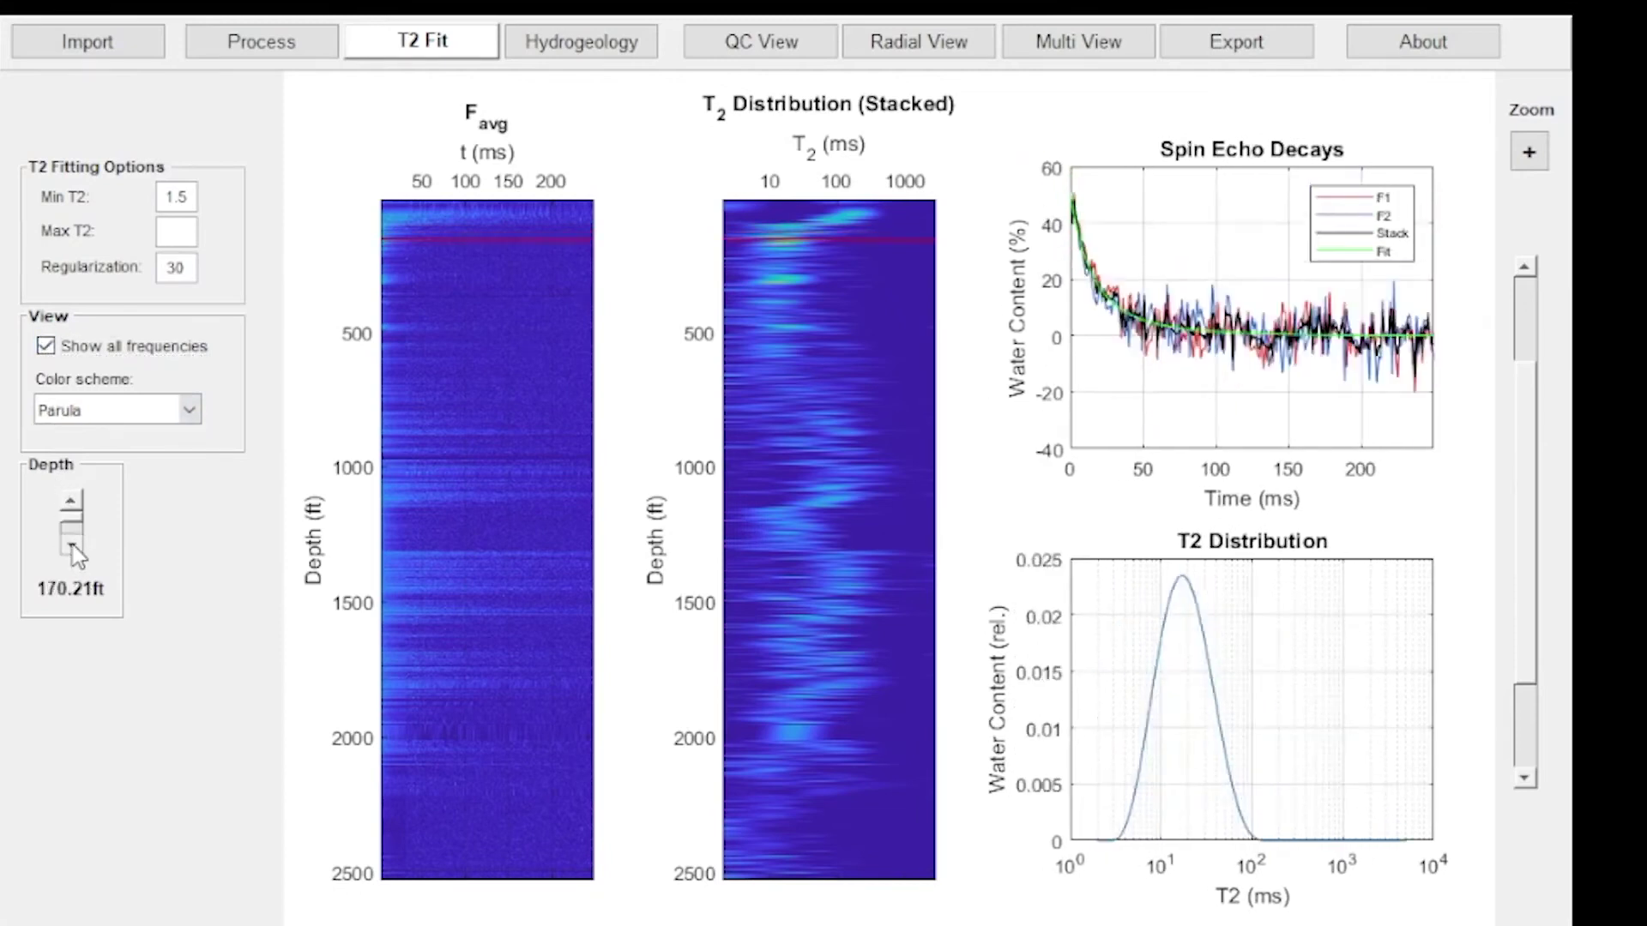
click(71, 547)
click(72, 547)
click(71, 547)
click(71, 547)
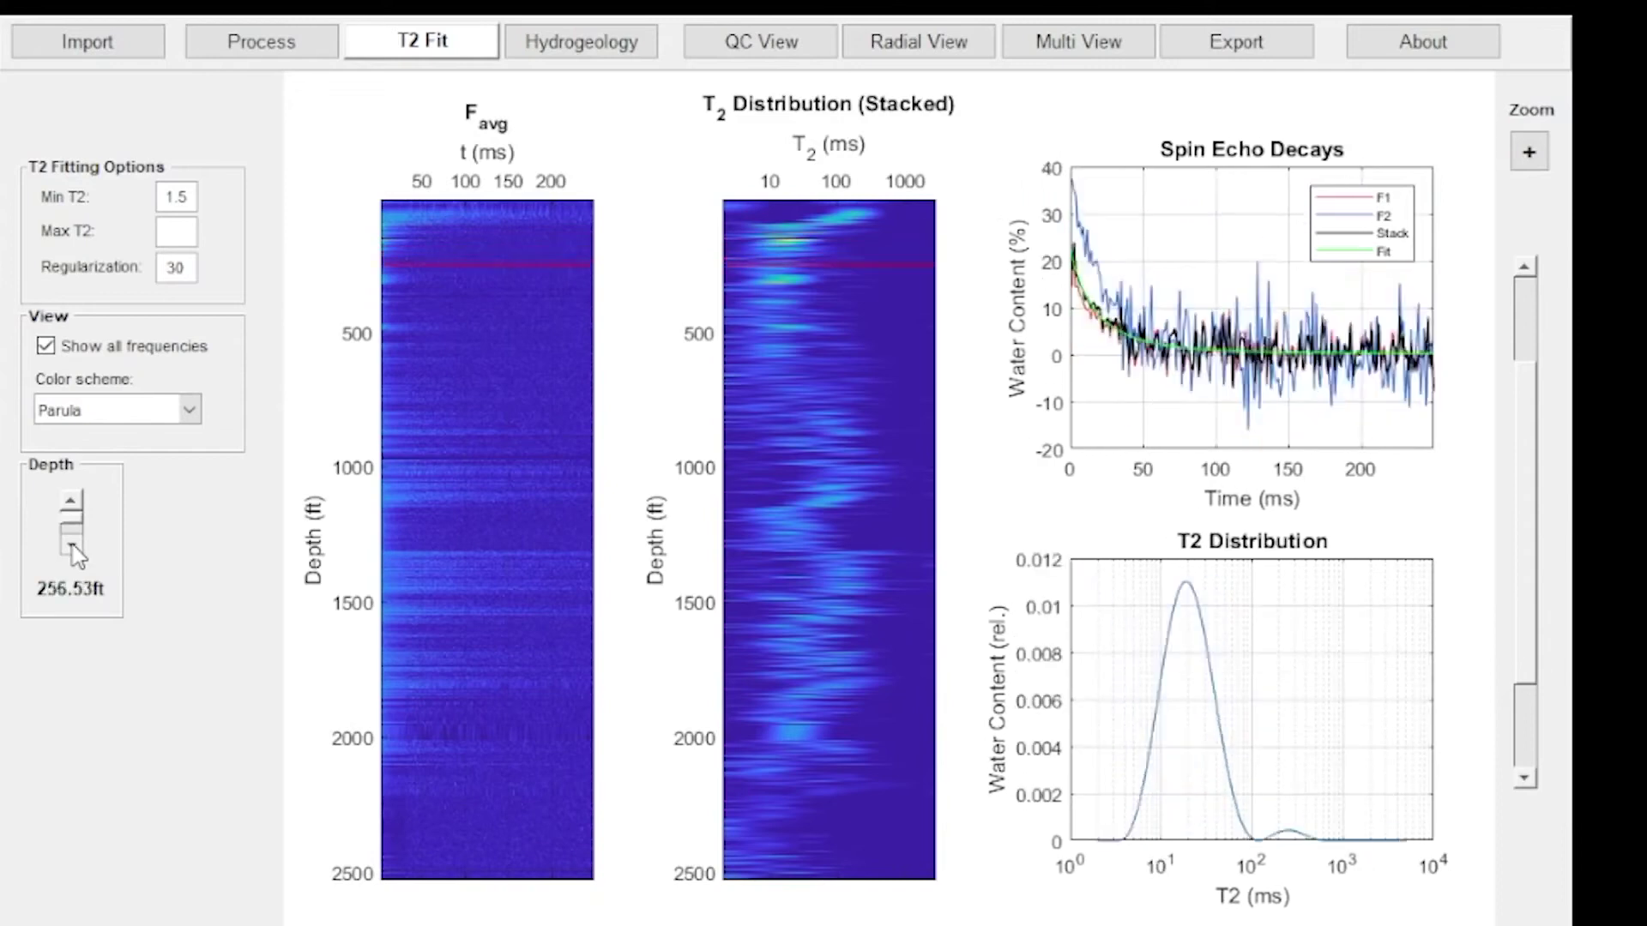
click(71, 547)
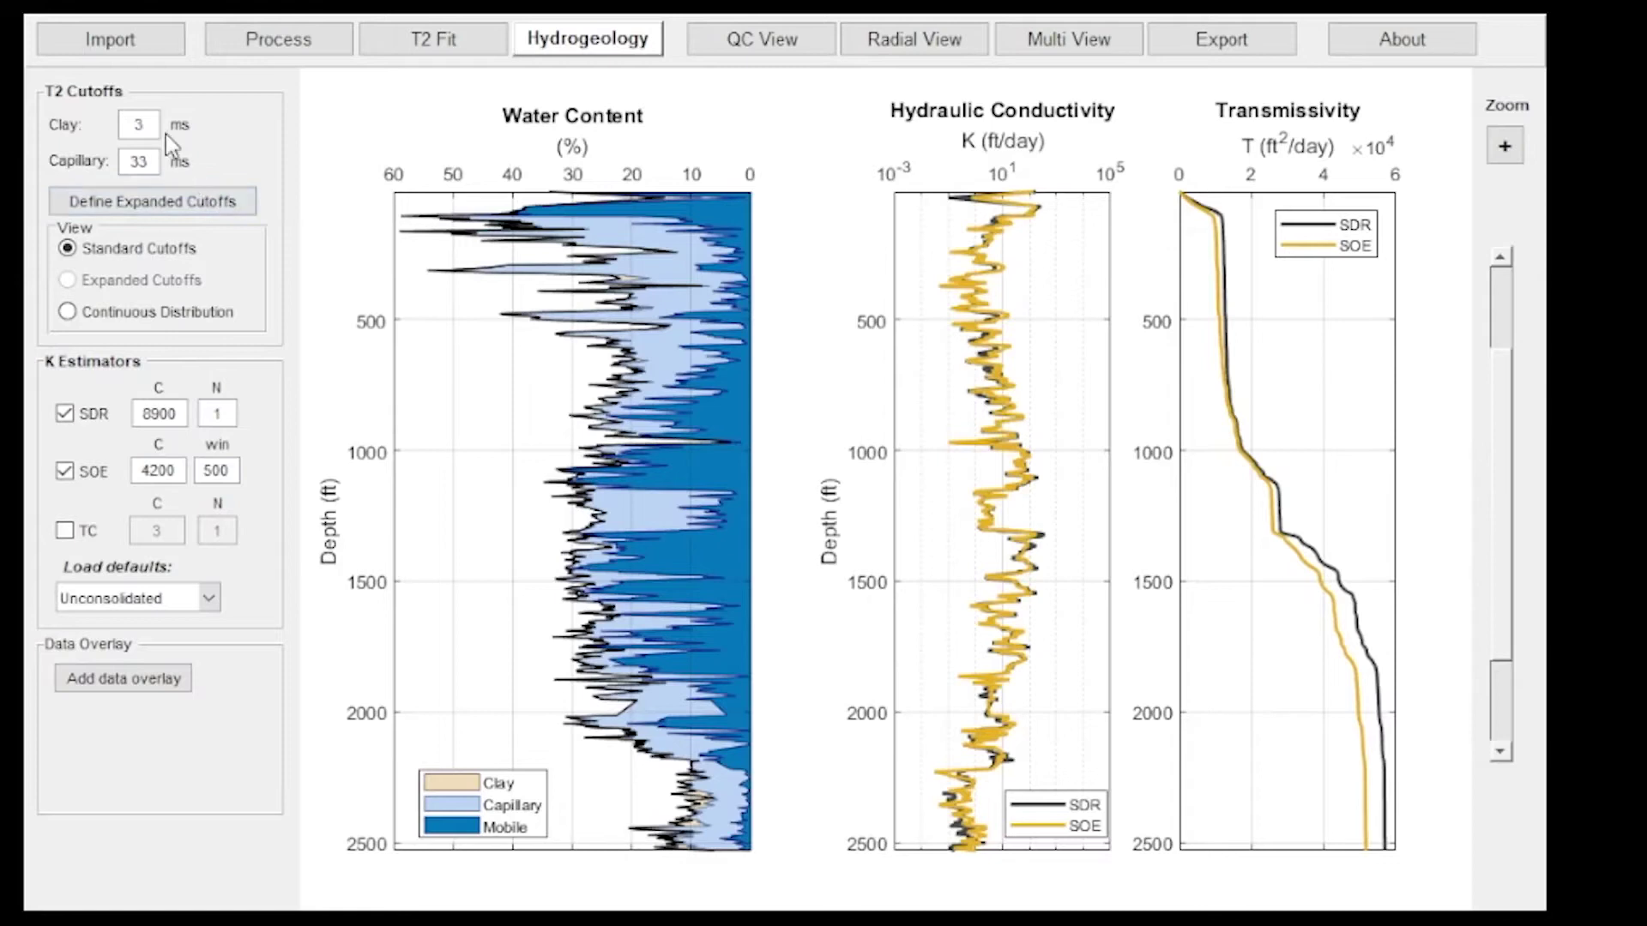
Step: Set the Clay T2 cutoff to 10 ms and the Capillary cutoff to 60 ms
double_click(140, 126)
text(10)
double_click(145, 164)
text(60)
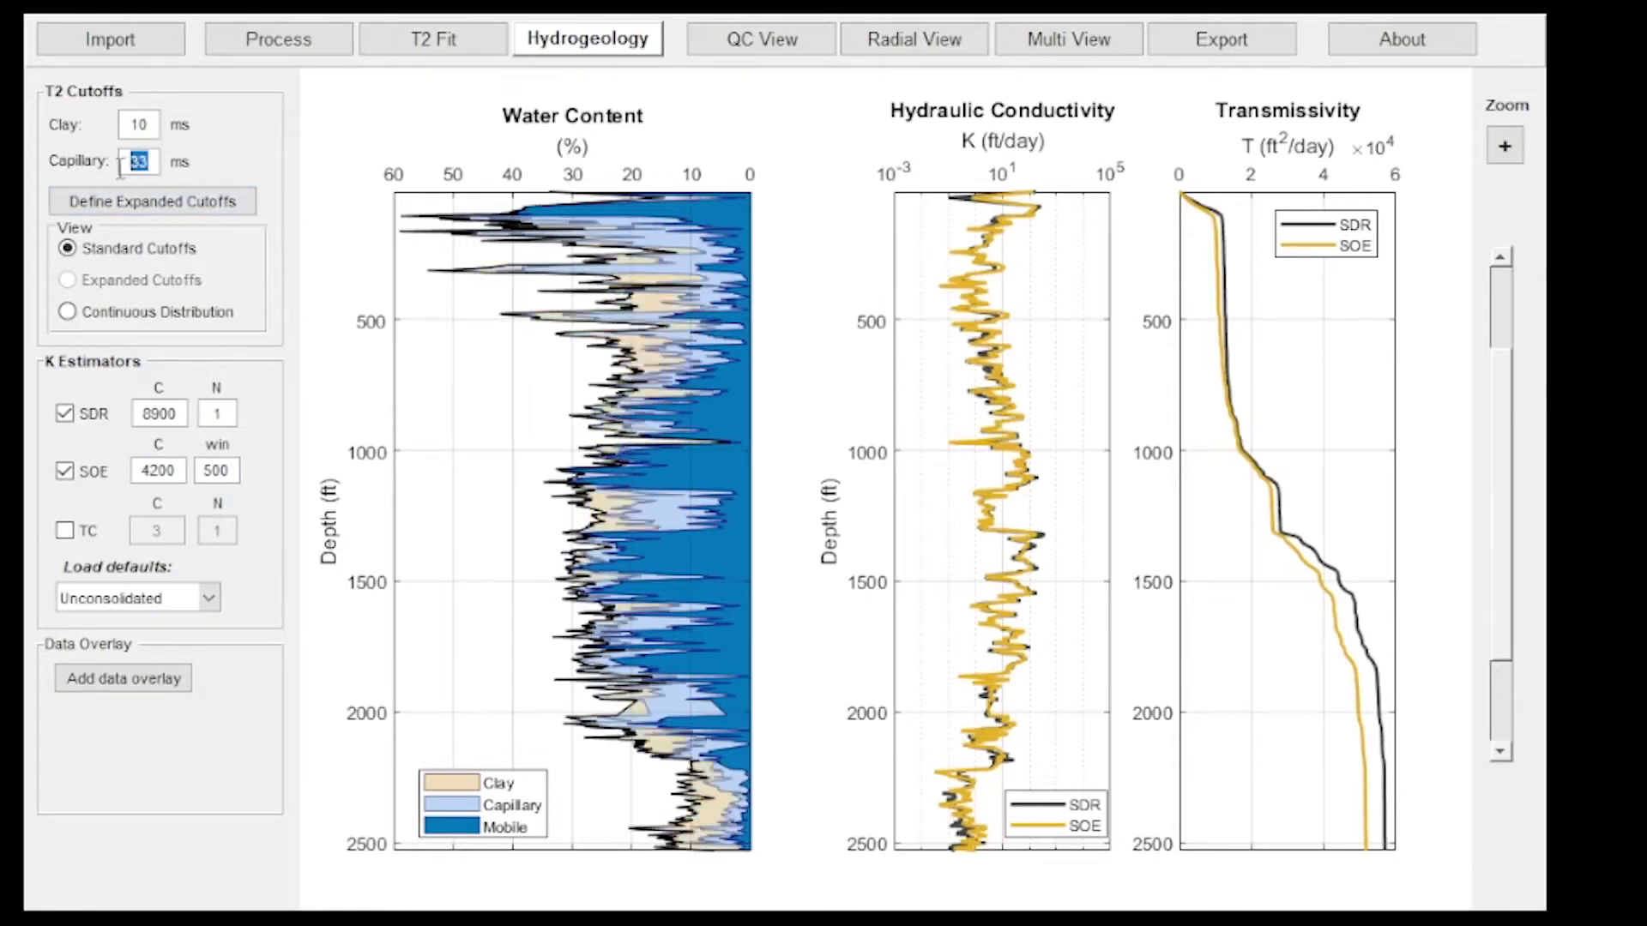
click(275, 276)
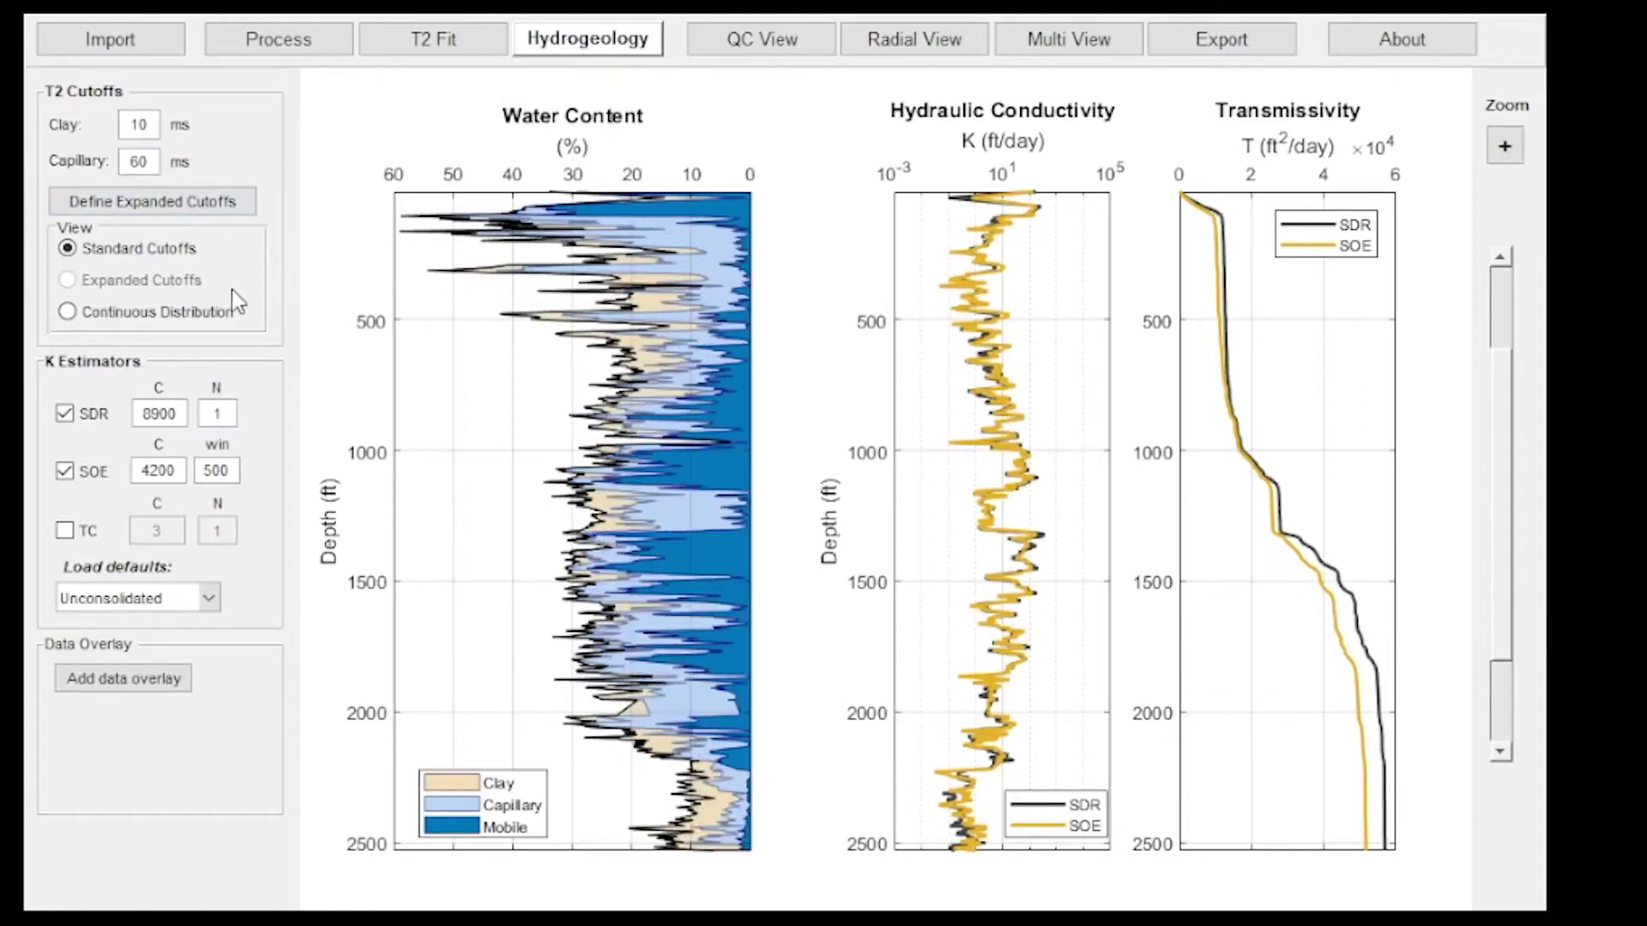
Step: Show water content as a continuous T2 distribution and load the Sandstone parameter defaults
click(189, 309)
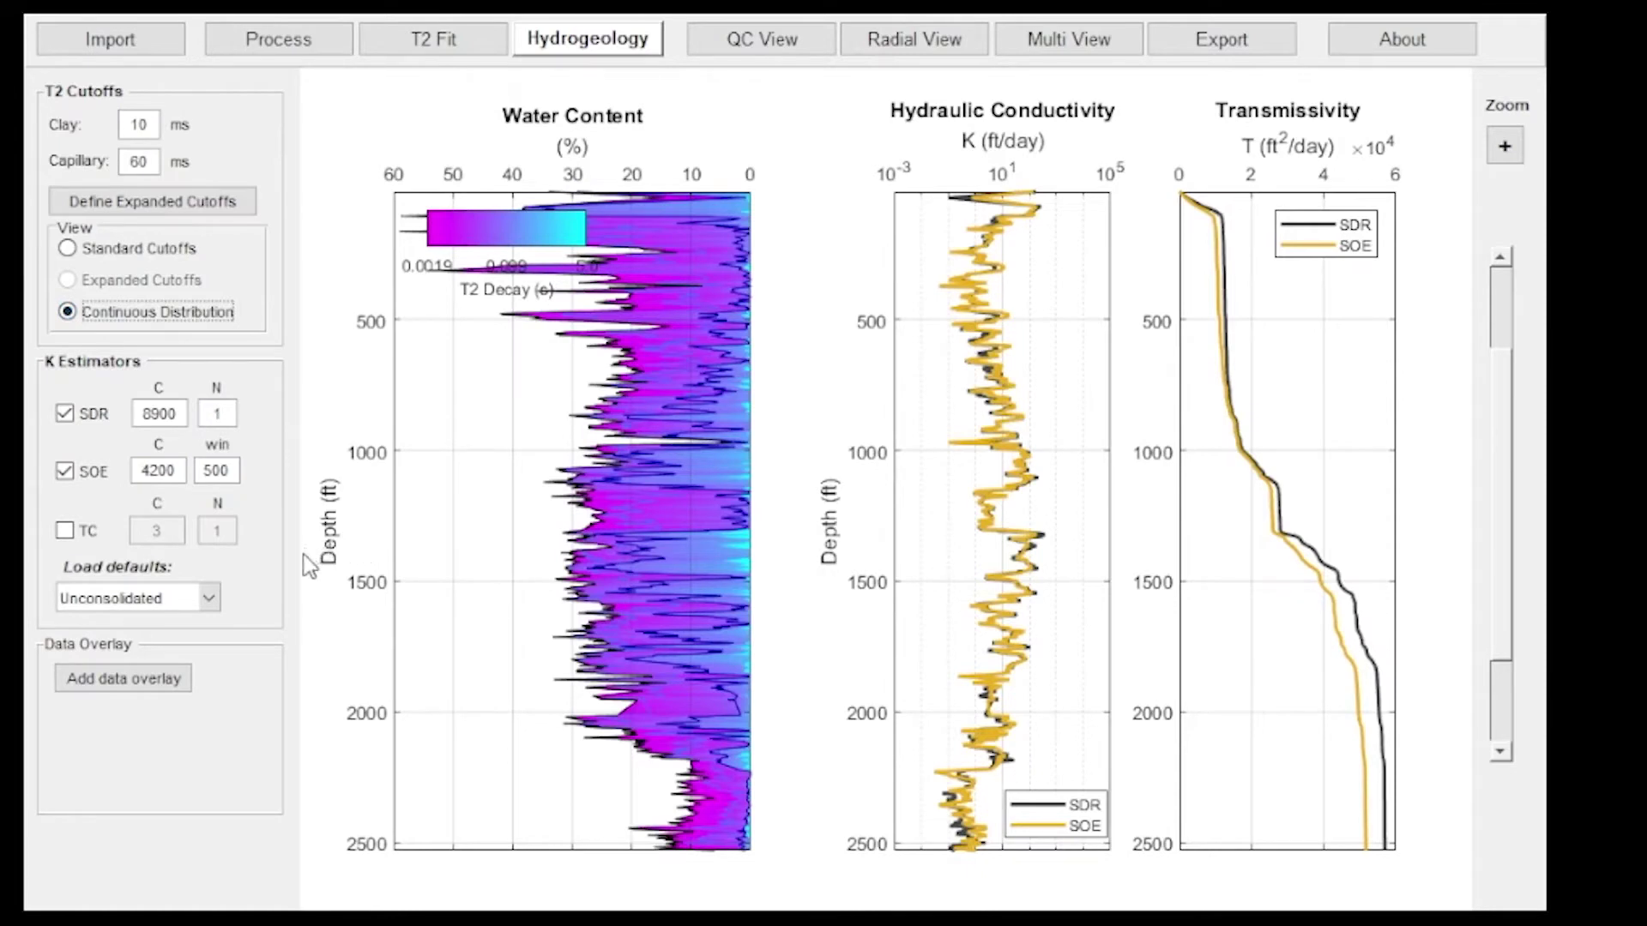
click(210, 600)
key(Down)
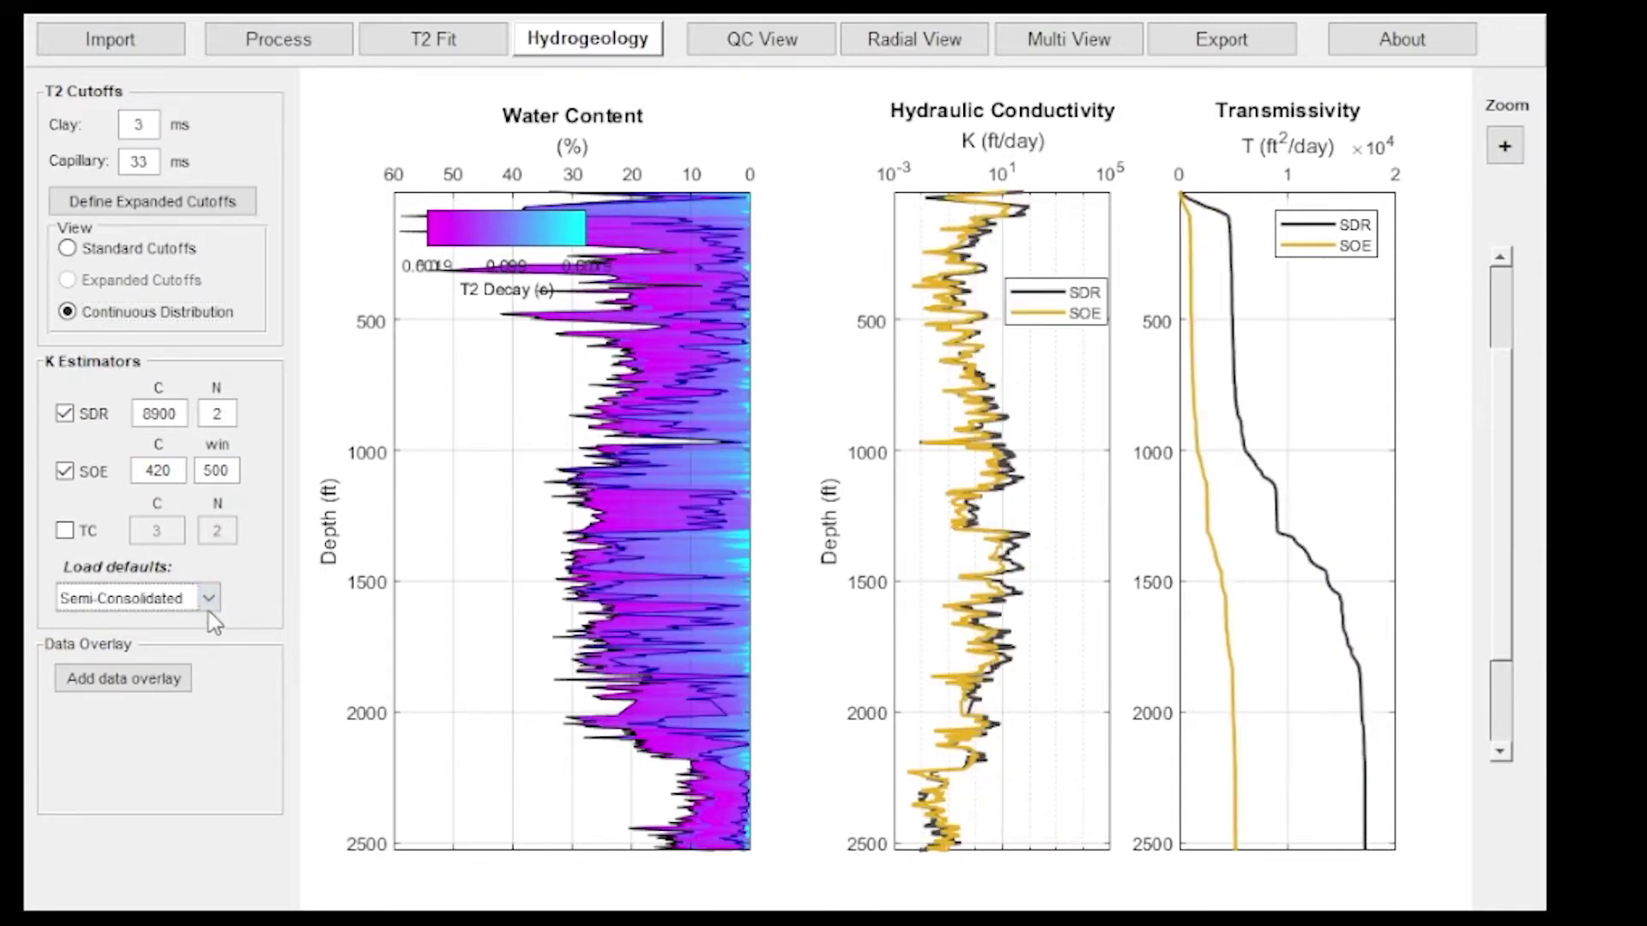
key(Down)
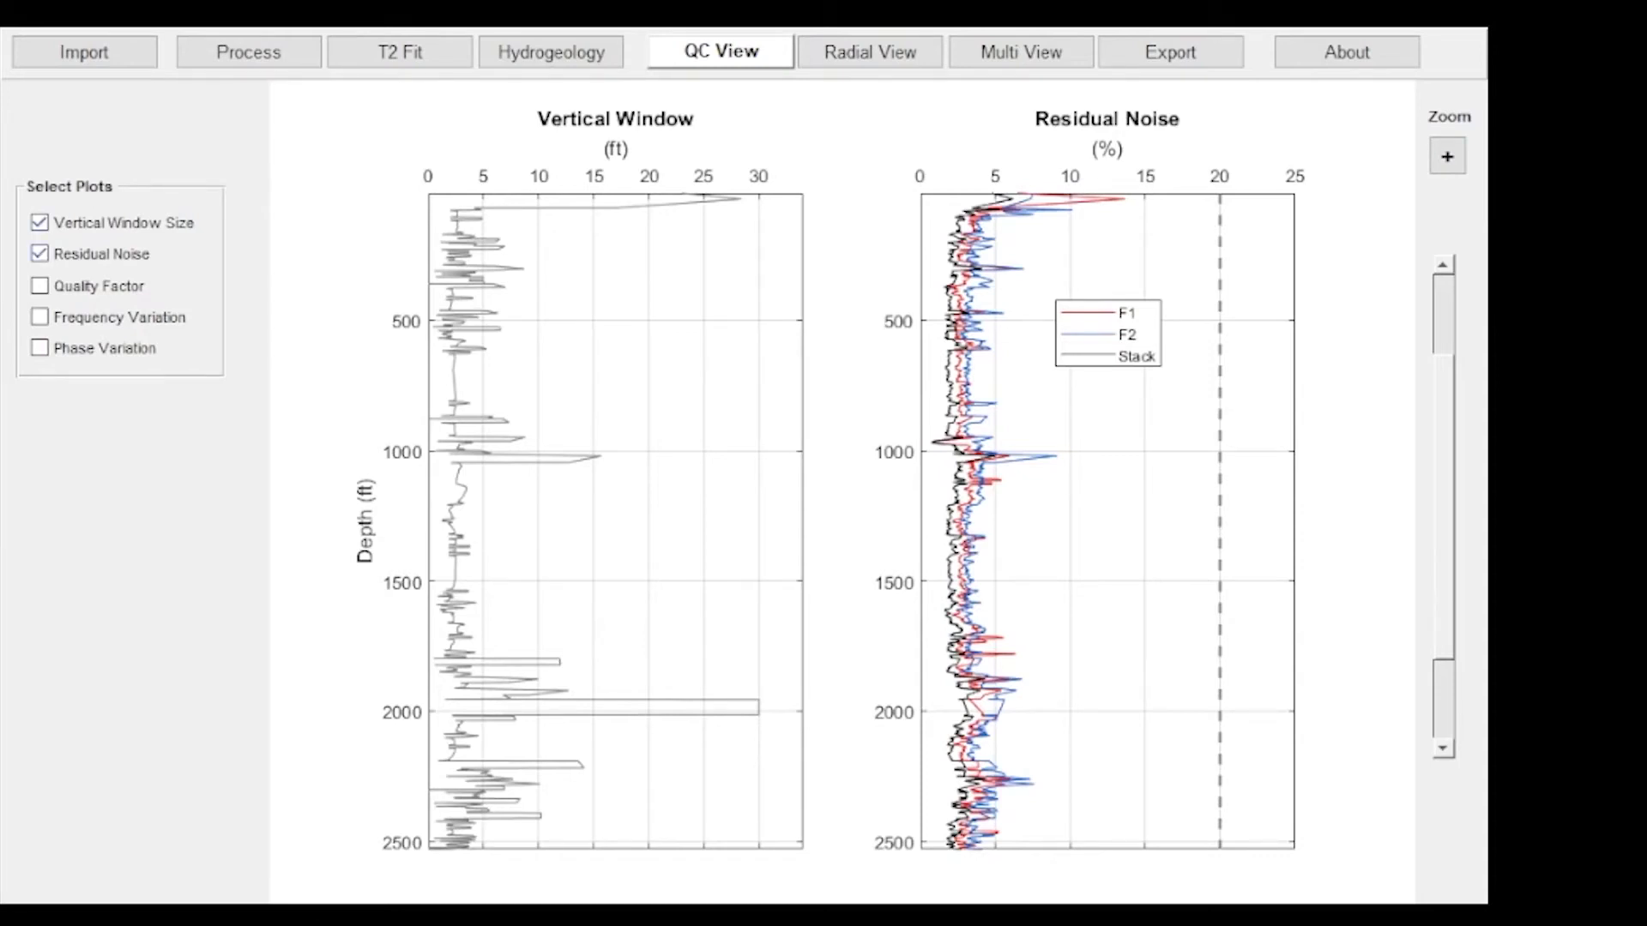
Step: Add the Quality Factor, Frequency Variation and Phase Variation plots to the QC View
click(73, 286)
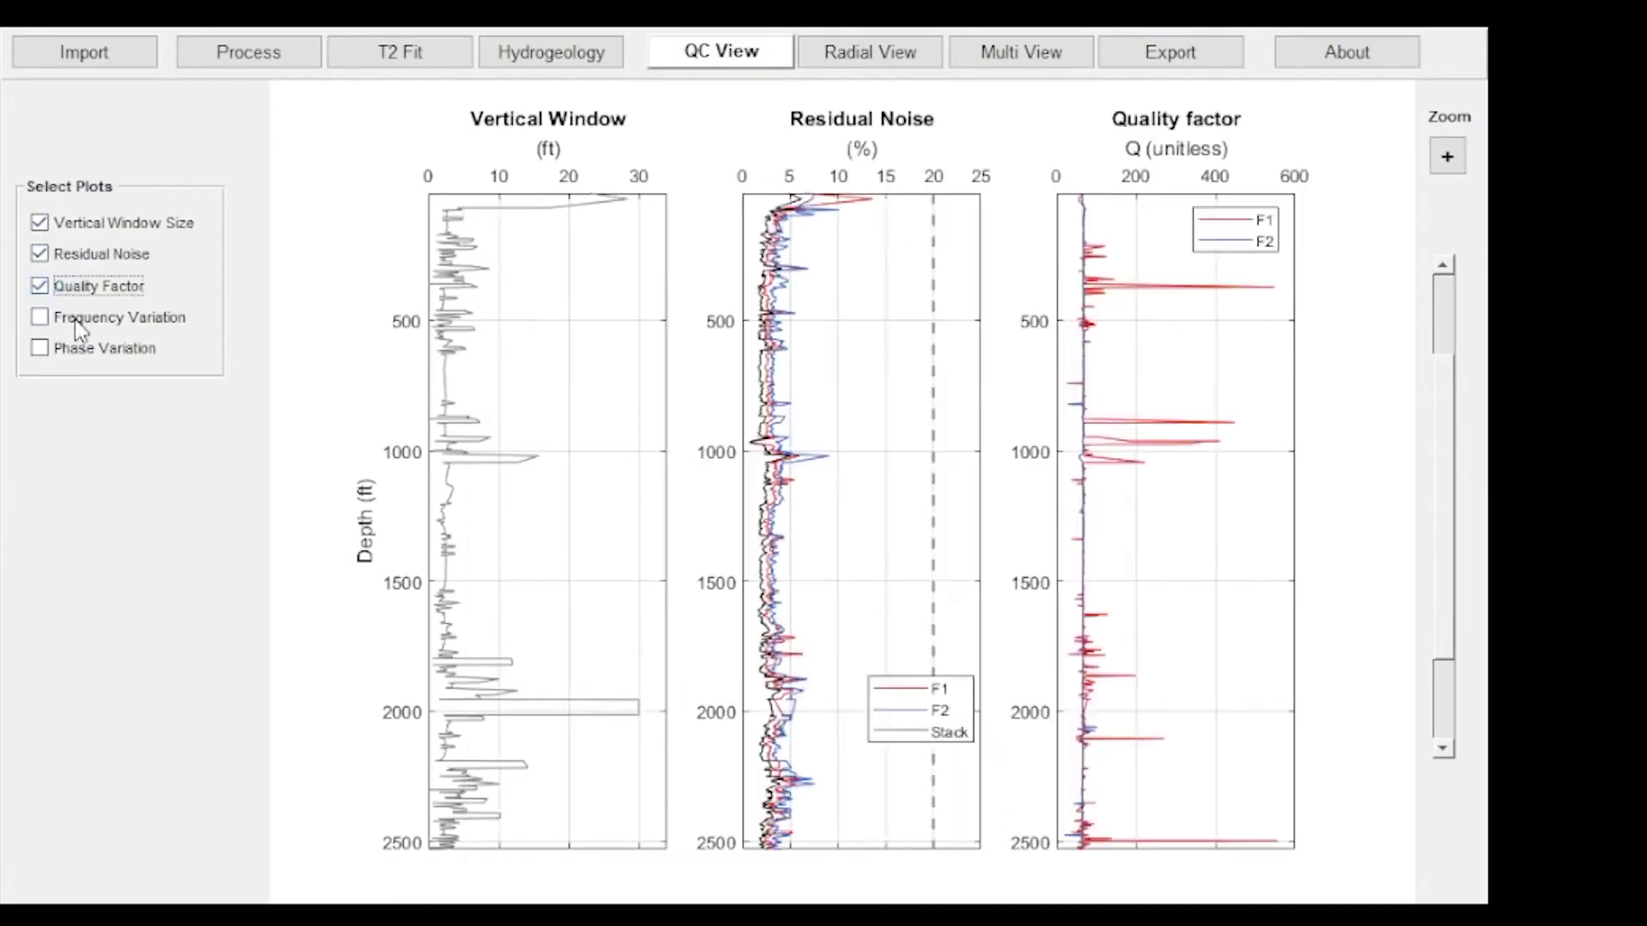
click(74, 317)
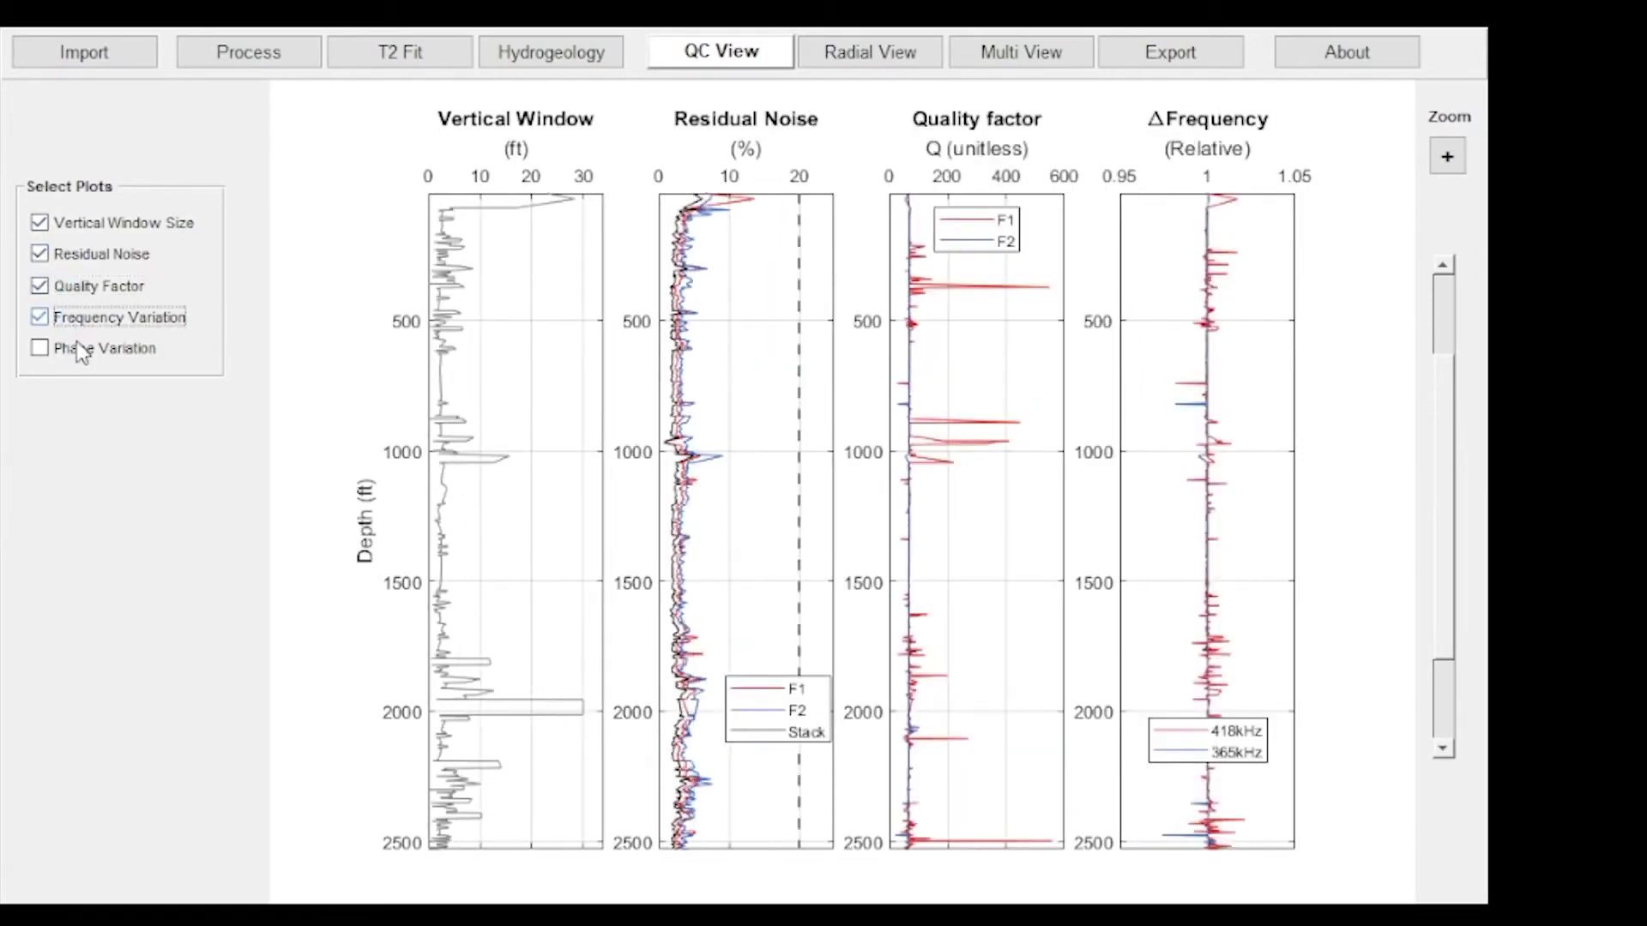
click(75, 348)
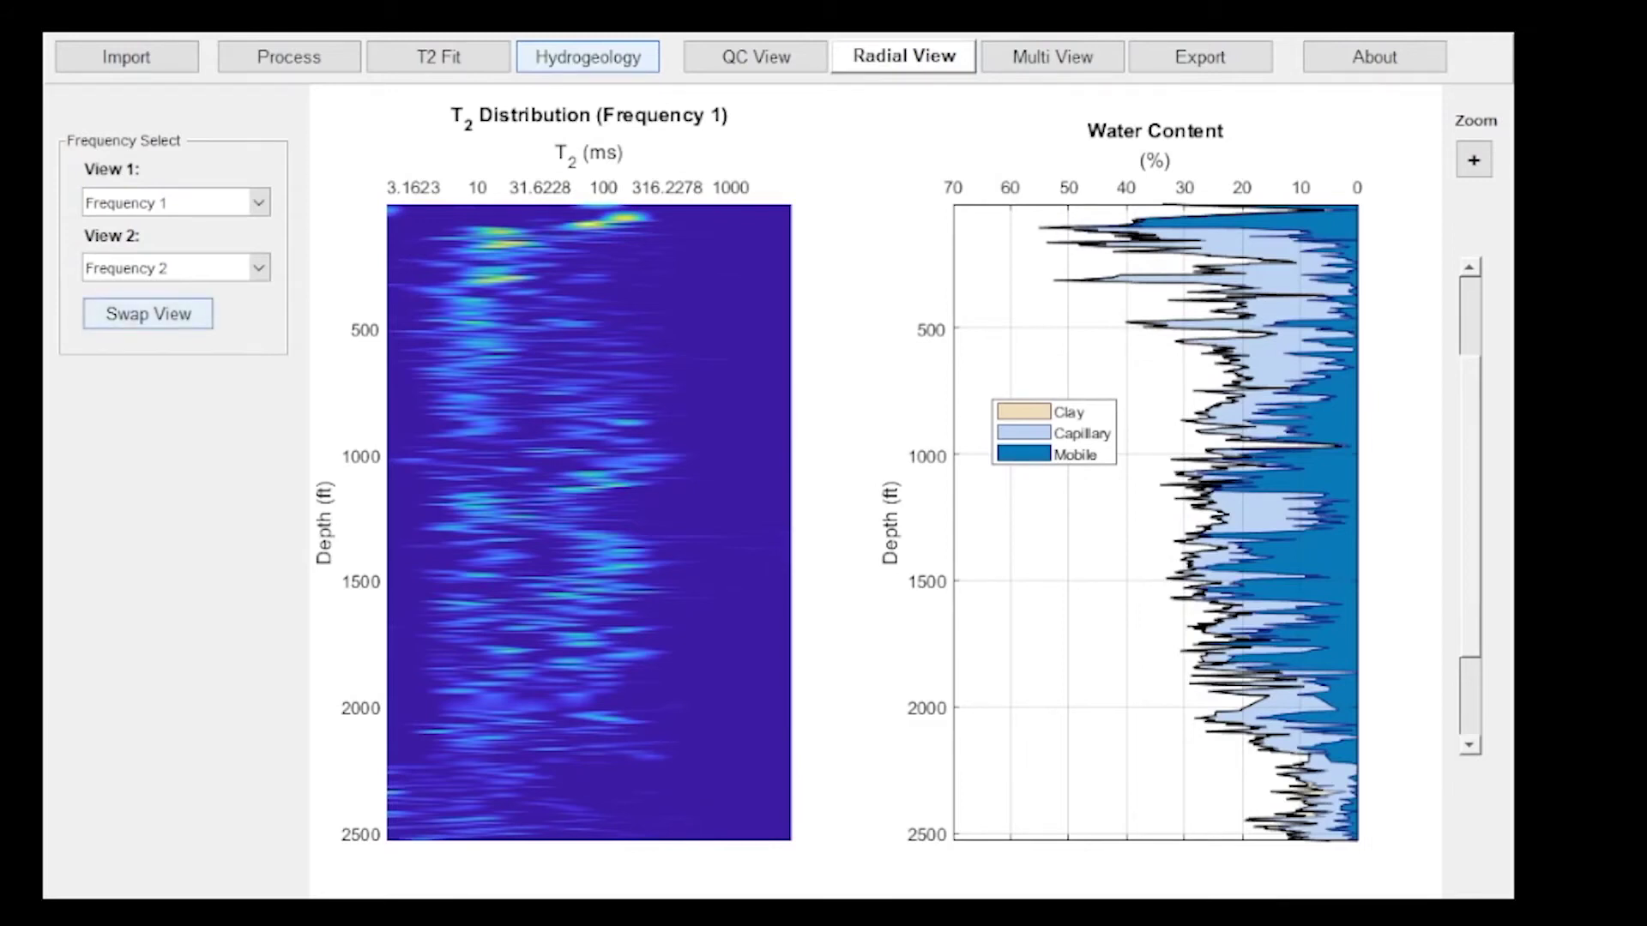
click(183, 314)
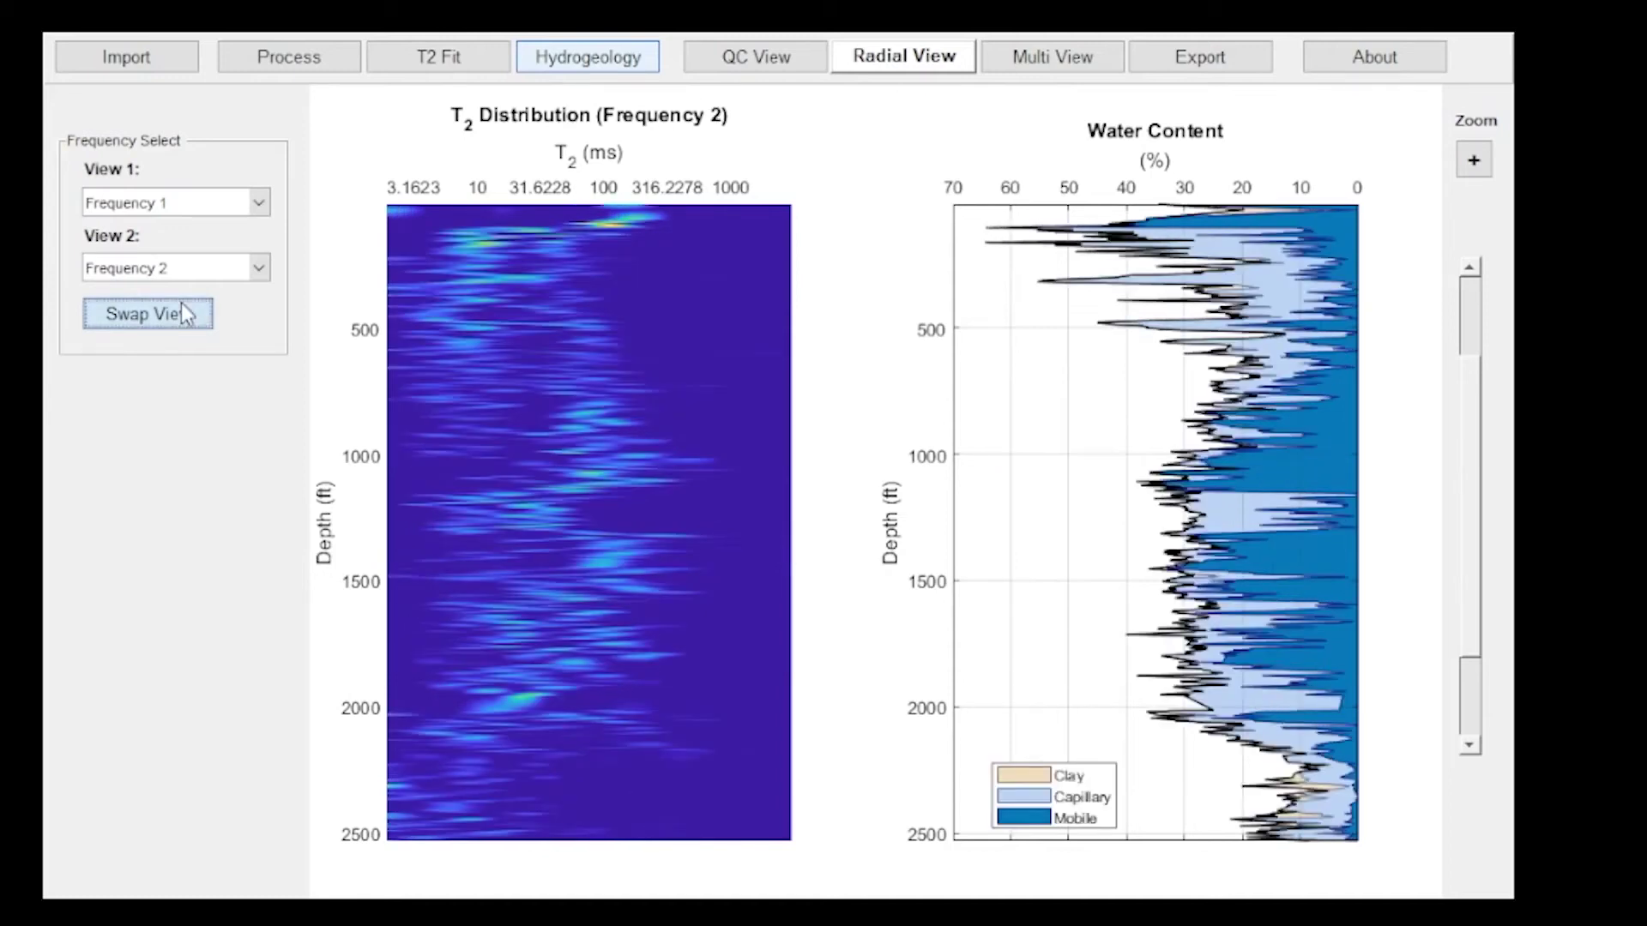
click(183, 314)
click(183, 313)
click(183, 309)
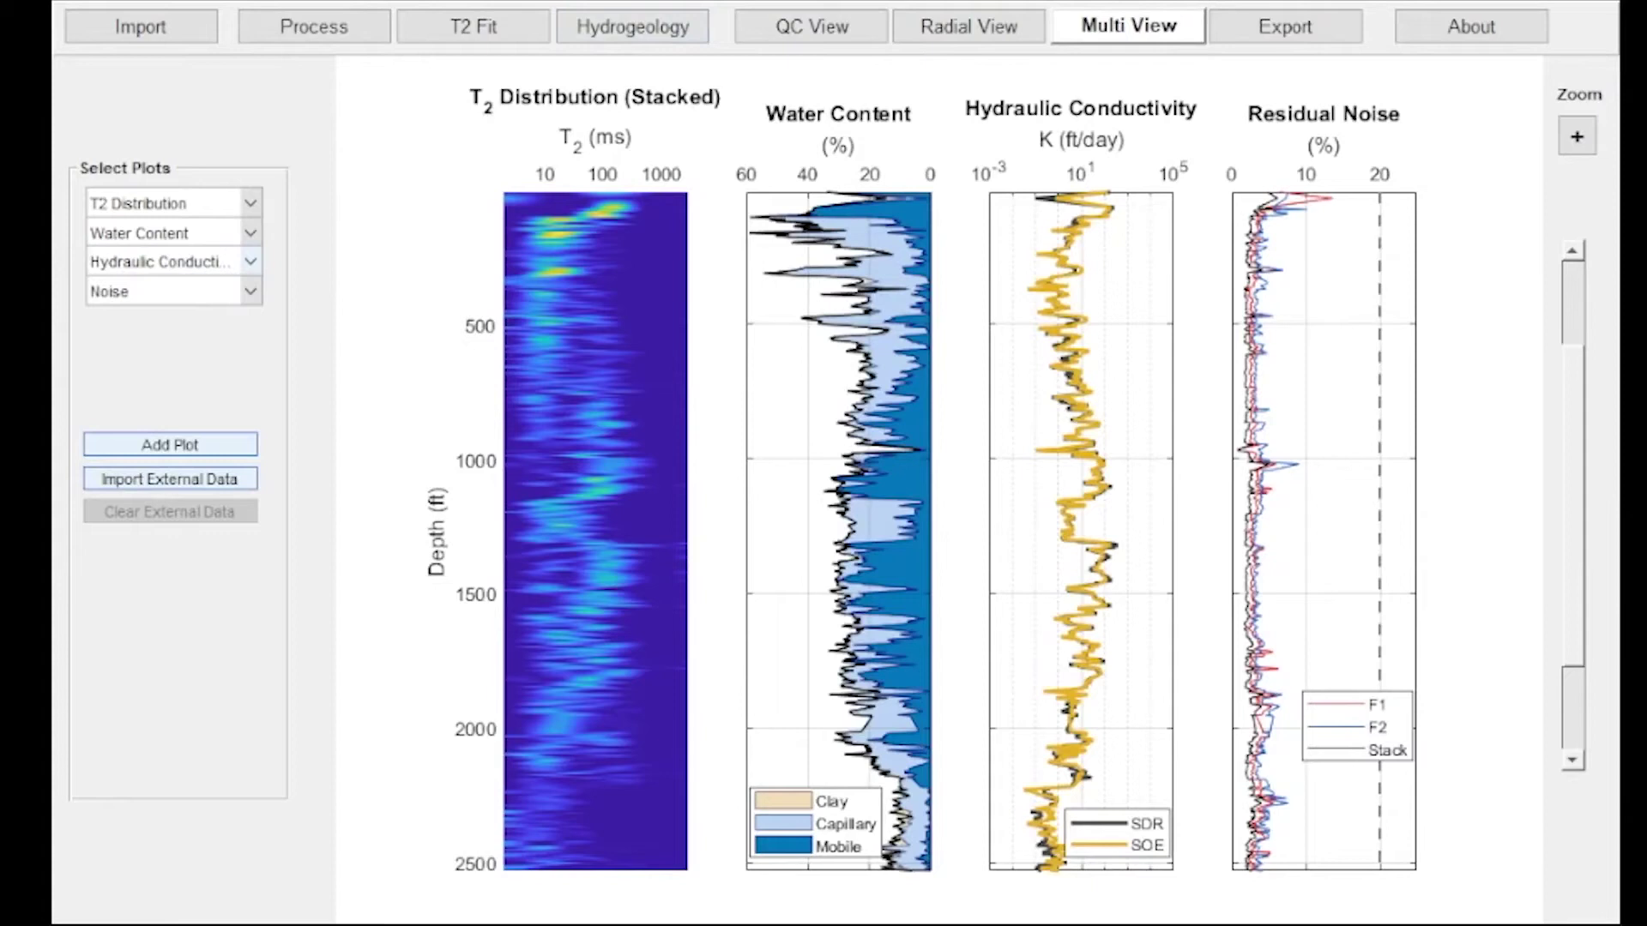
Step: Set the first Multi View panel to Spin Echo Decay and remove the fourth panel
click(250, 203)
click(154, 225)
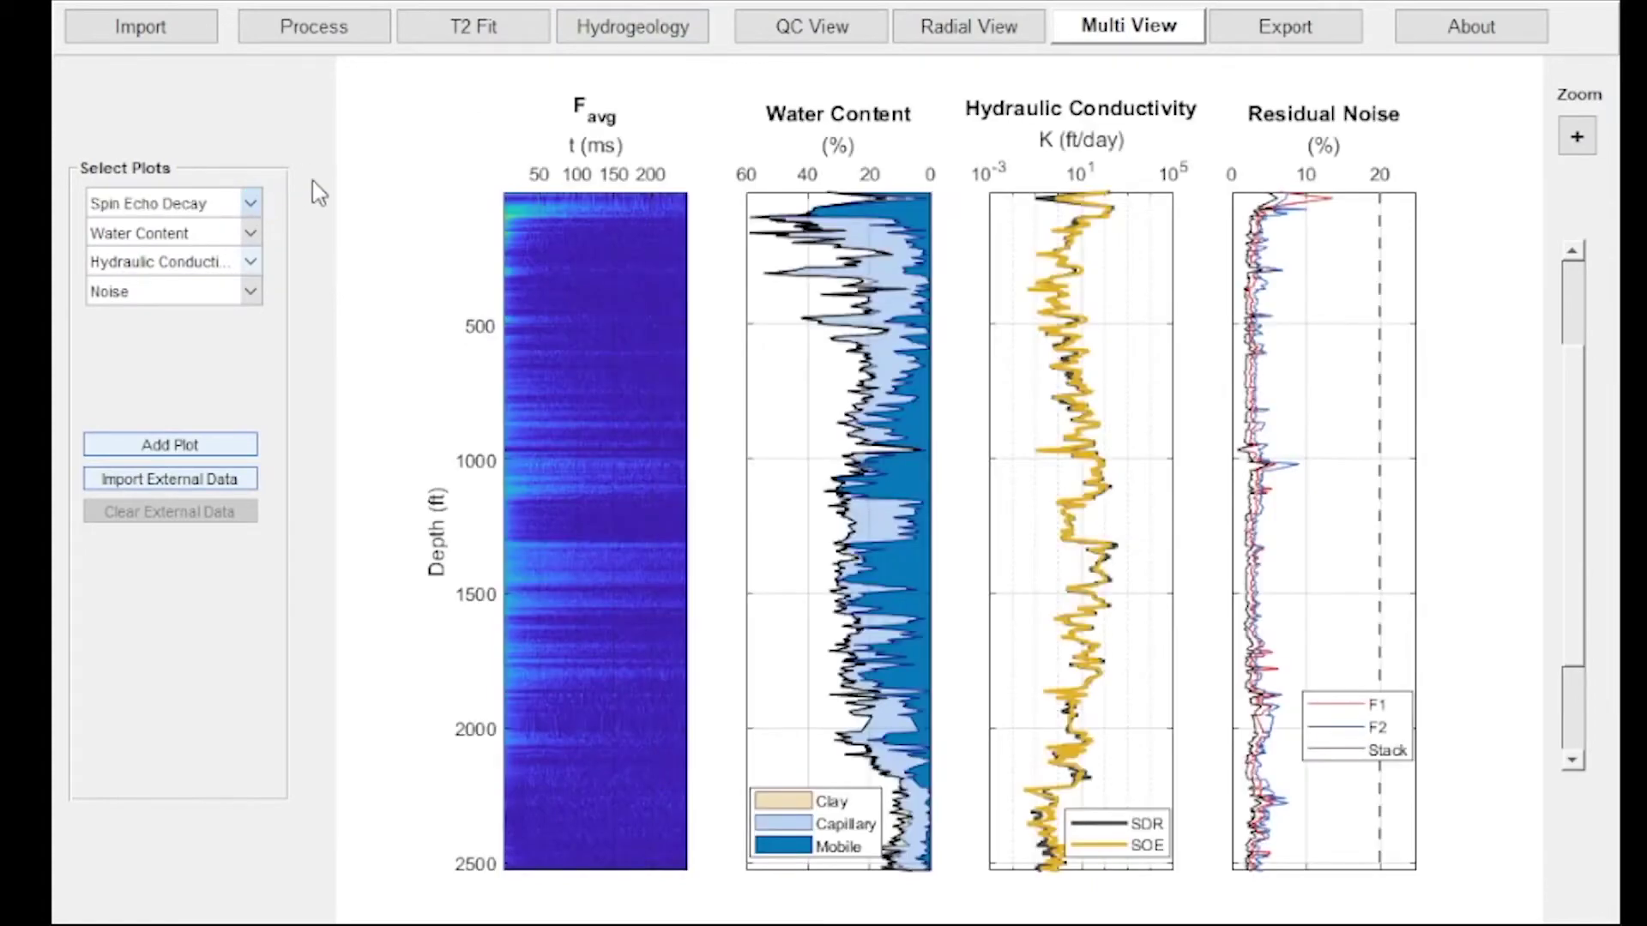
click(257, 291)
click(214, 314)
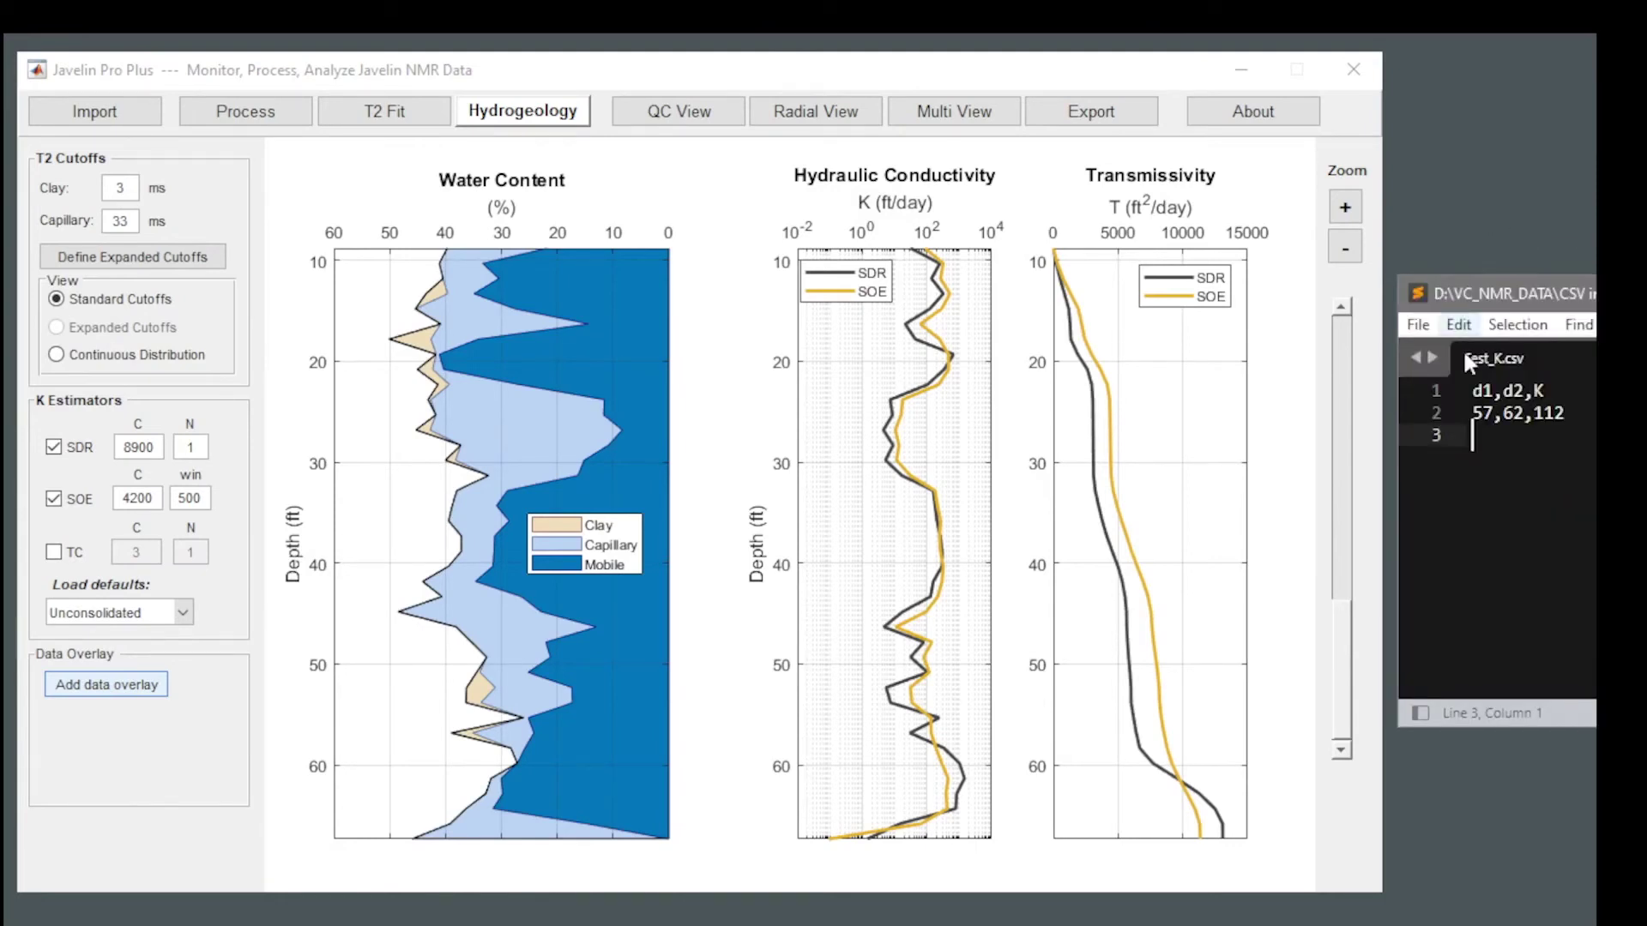
Step: Check the 57,62,112 row in Test_K.csv, then start adding a Hydrogeology data overlay
drag(1470, 413, 1565, 413)
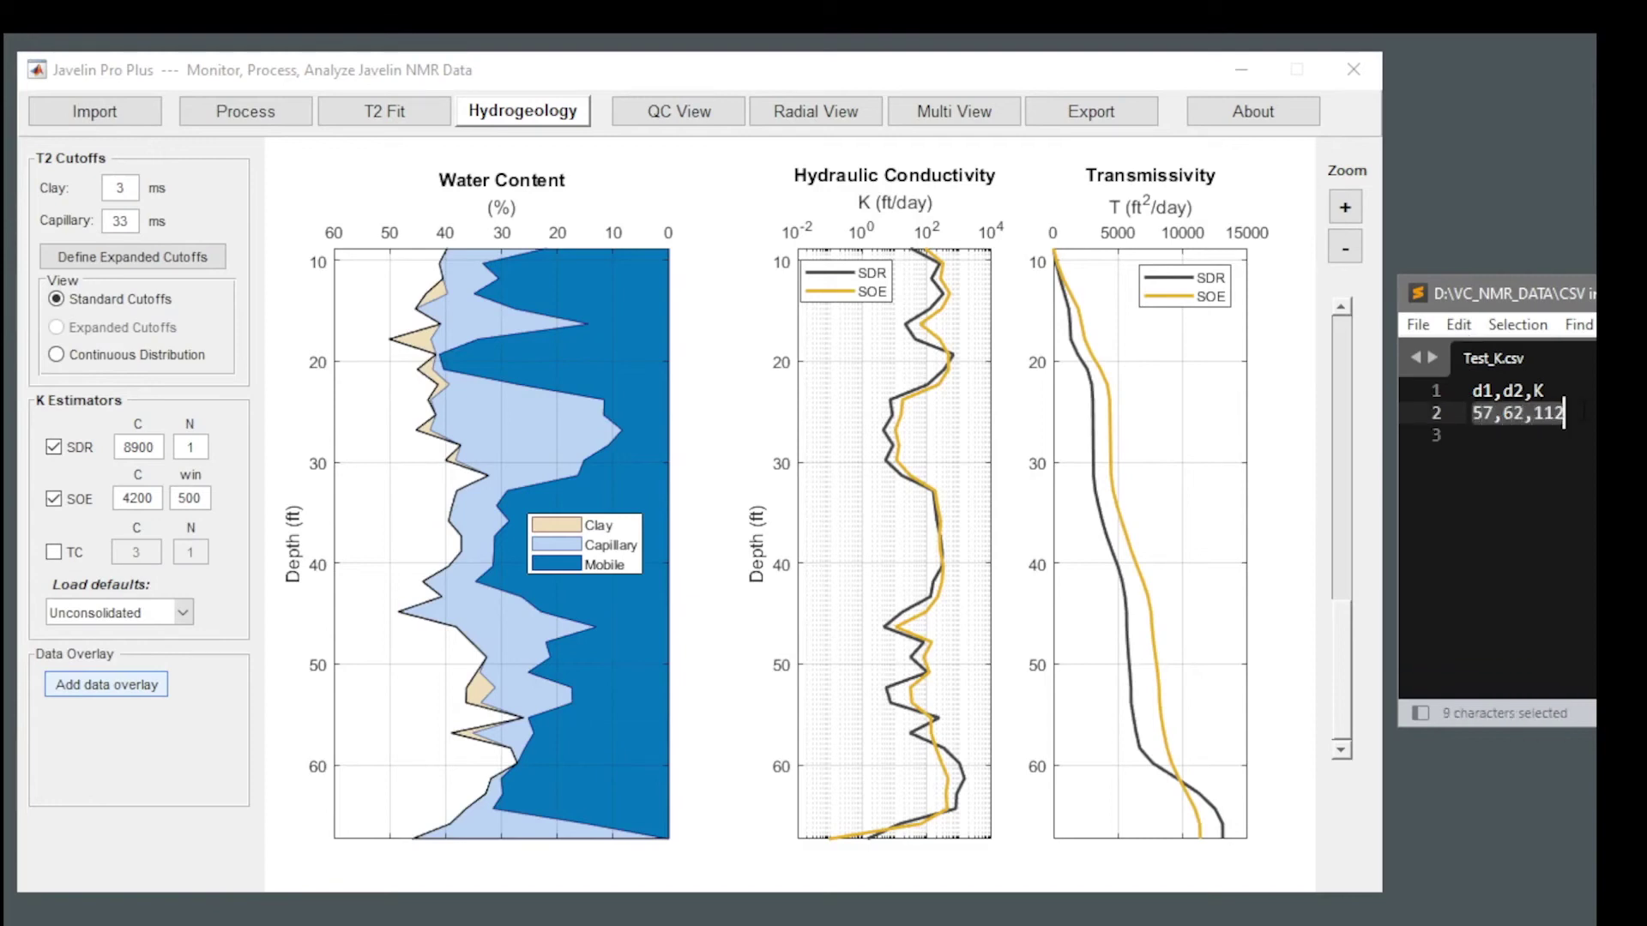
click(1585, 413)
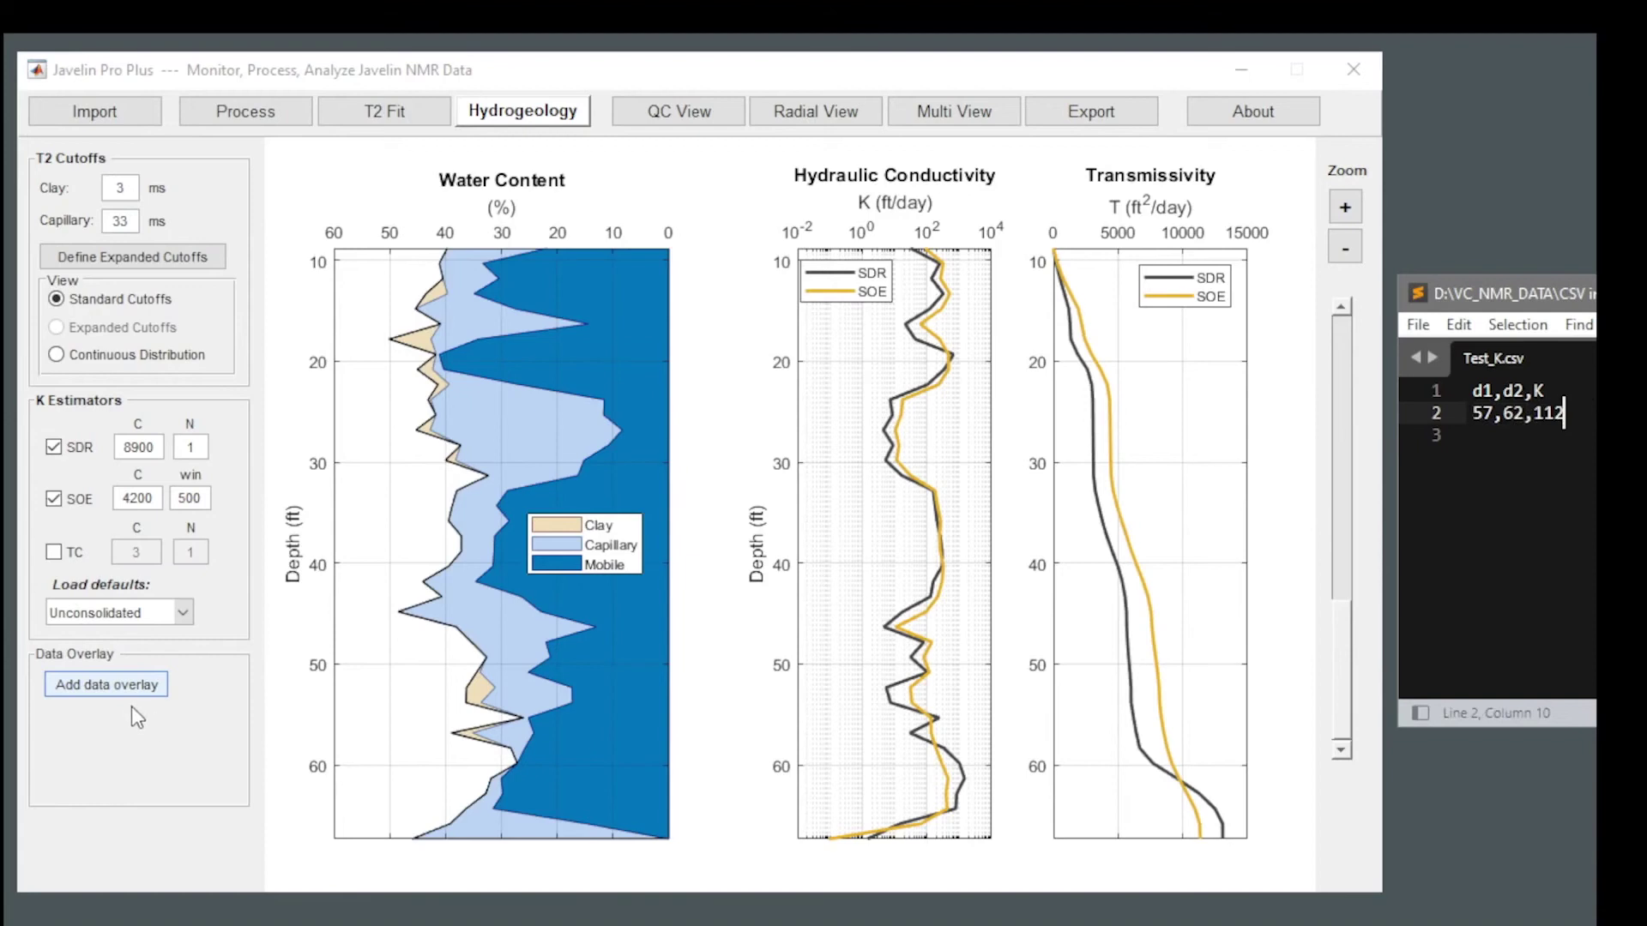
click(125, 686)
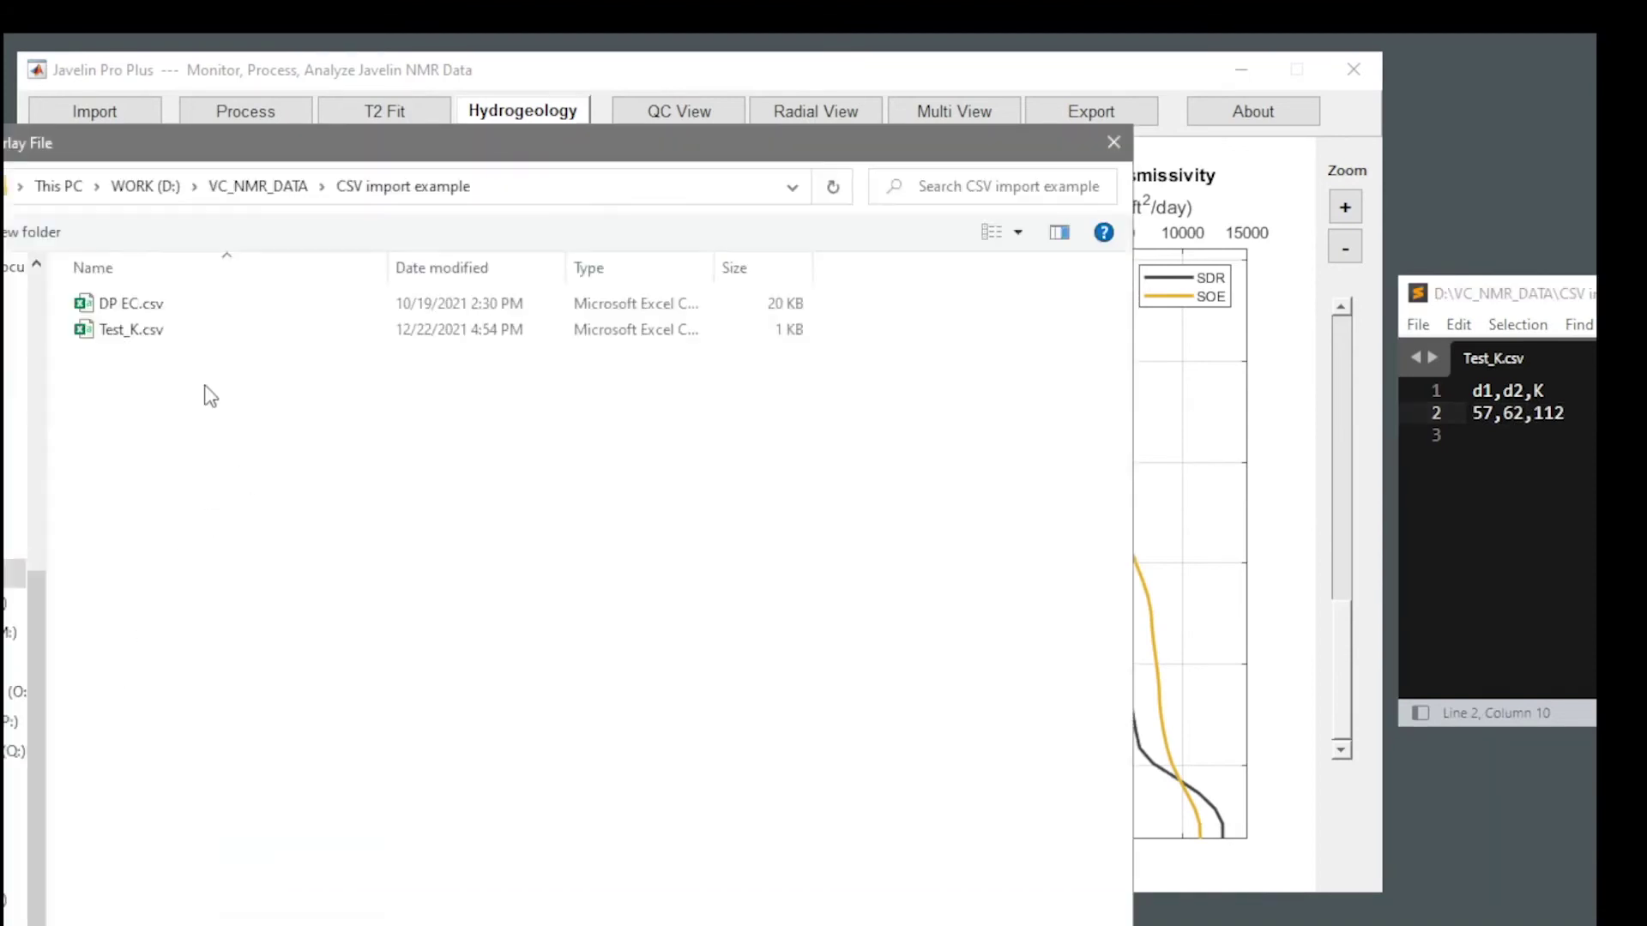
Step: Load Test_K.csv as the overlay, fit the K estimators to it, then view Multi View
double_click(128, 330)
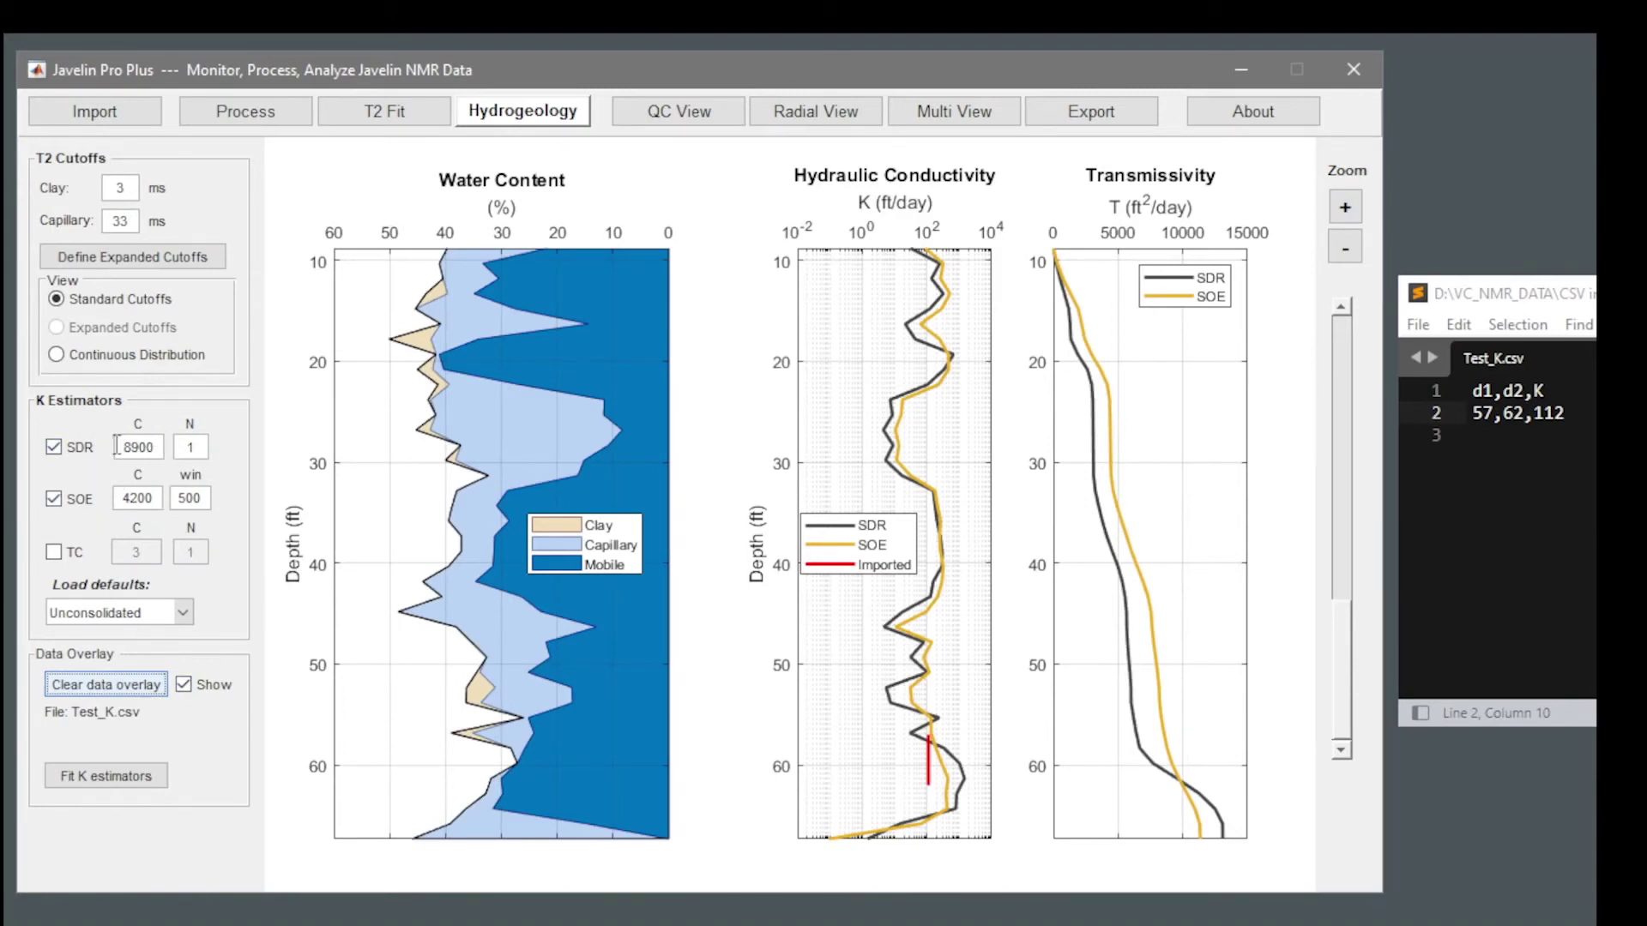
click(136, 780)
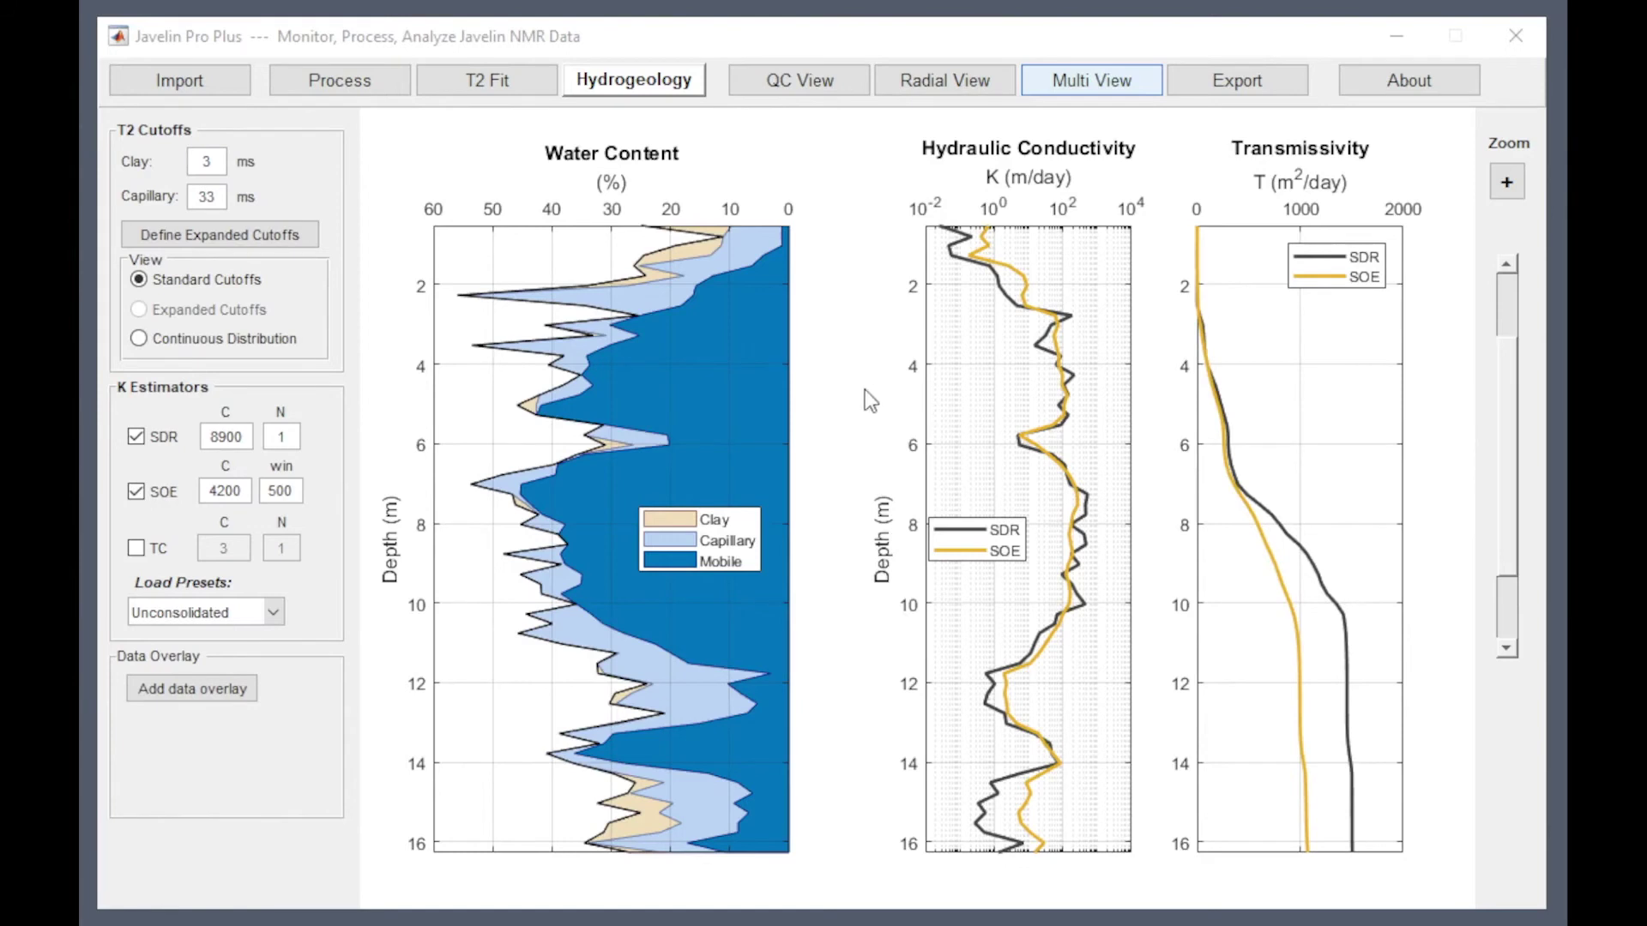
click(1053, 80)
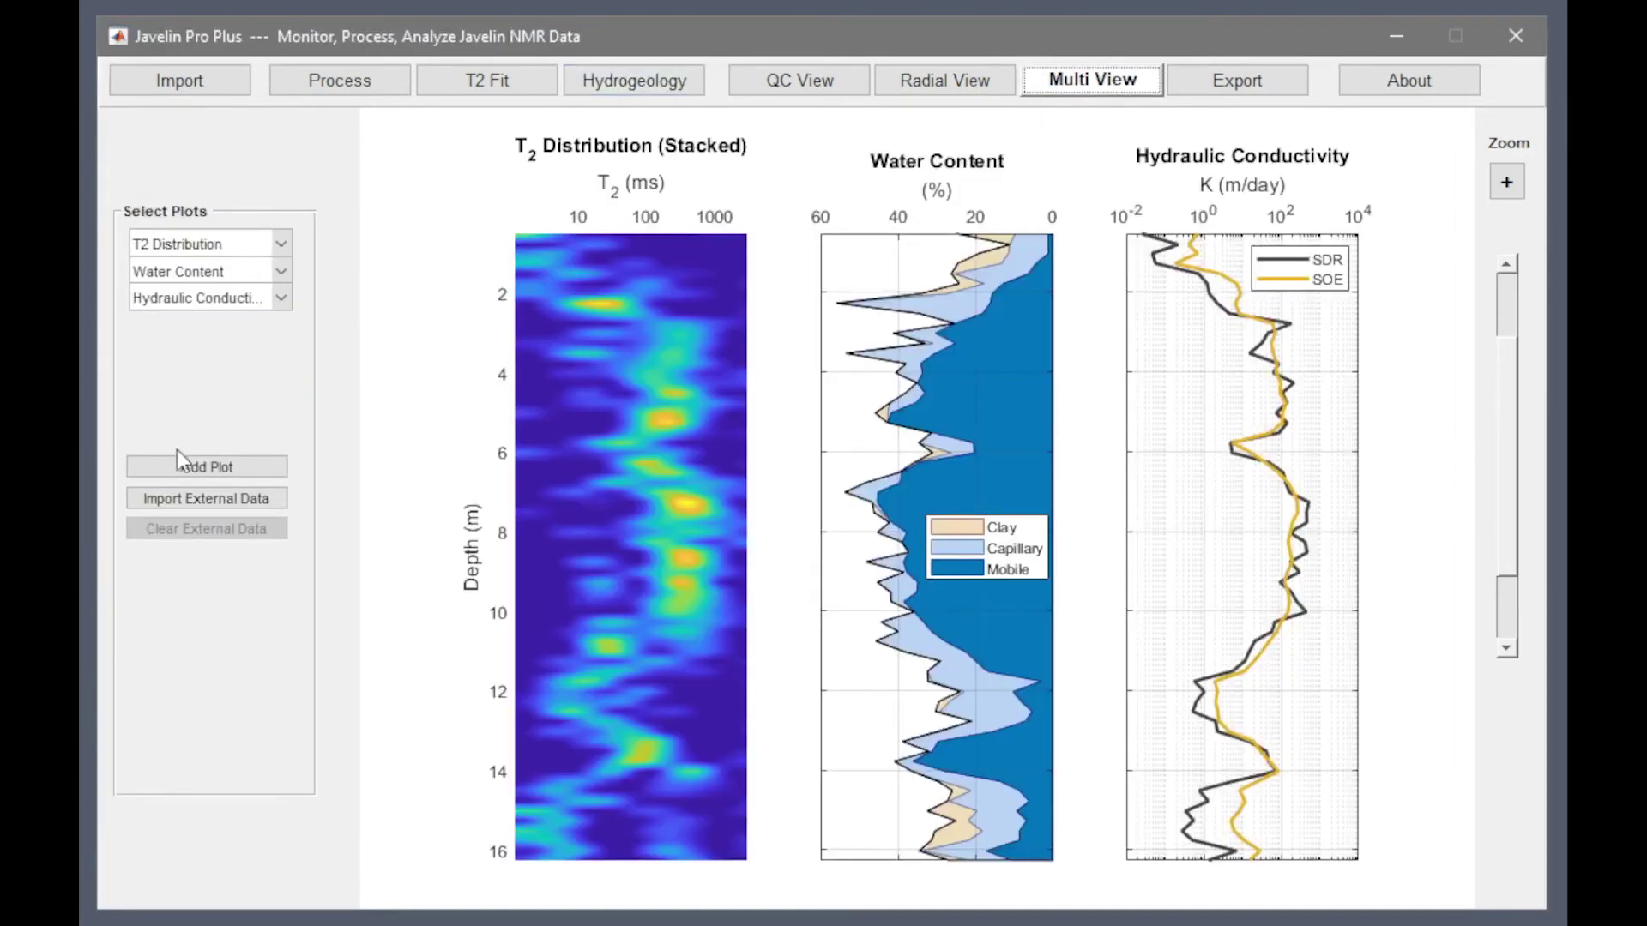
Step: Import gamma.csv as external data titled 'Gamma' with data type 'Counts', depths in metres
click(192, 499)
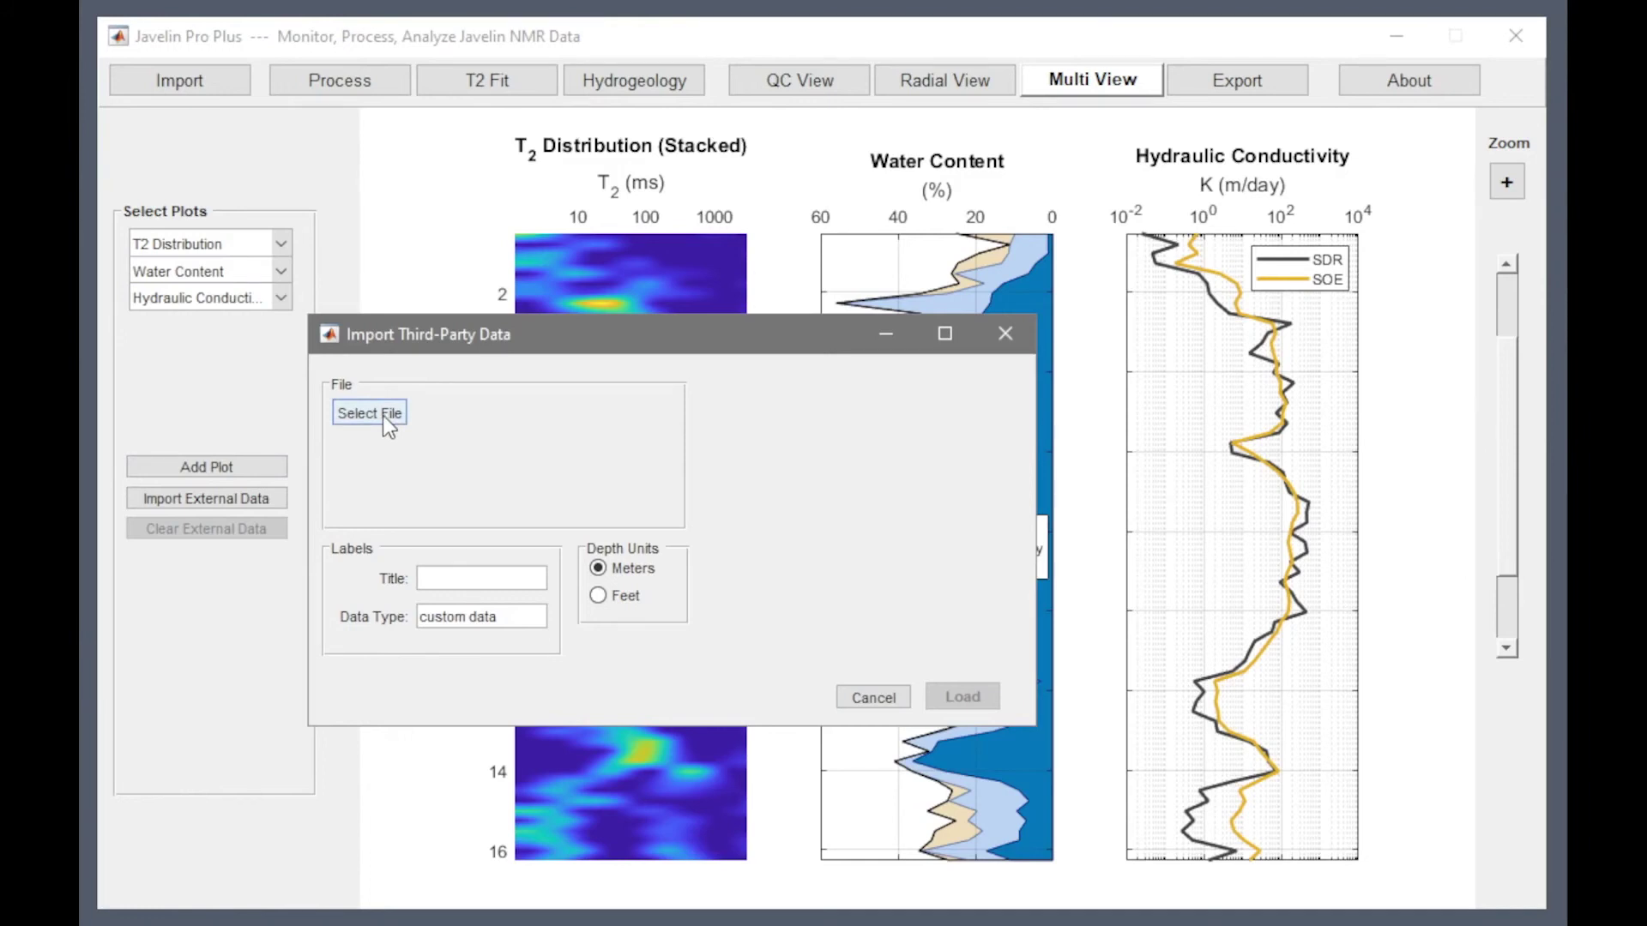
click(382, 415)
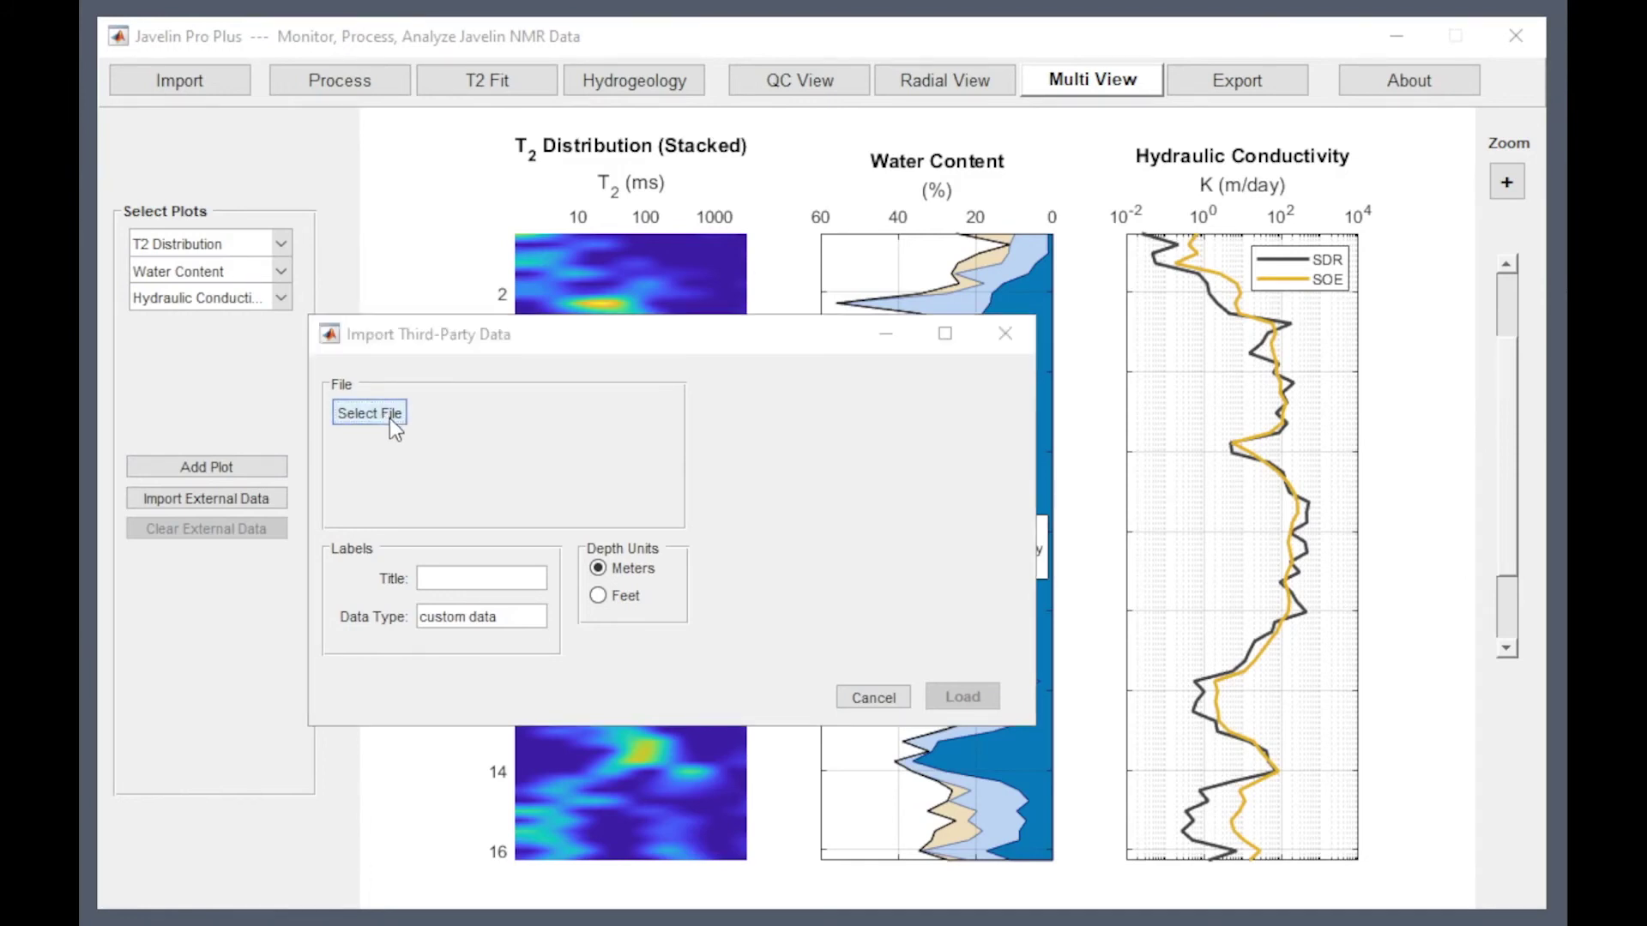
double_click(1043, 249)
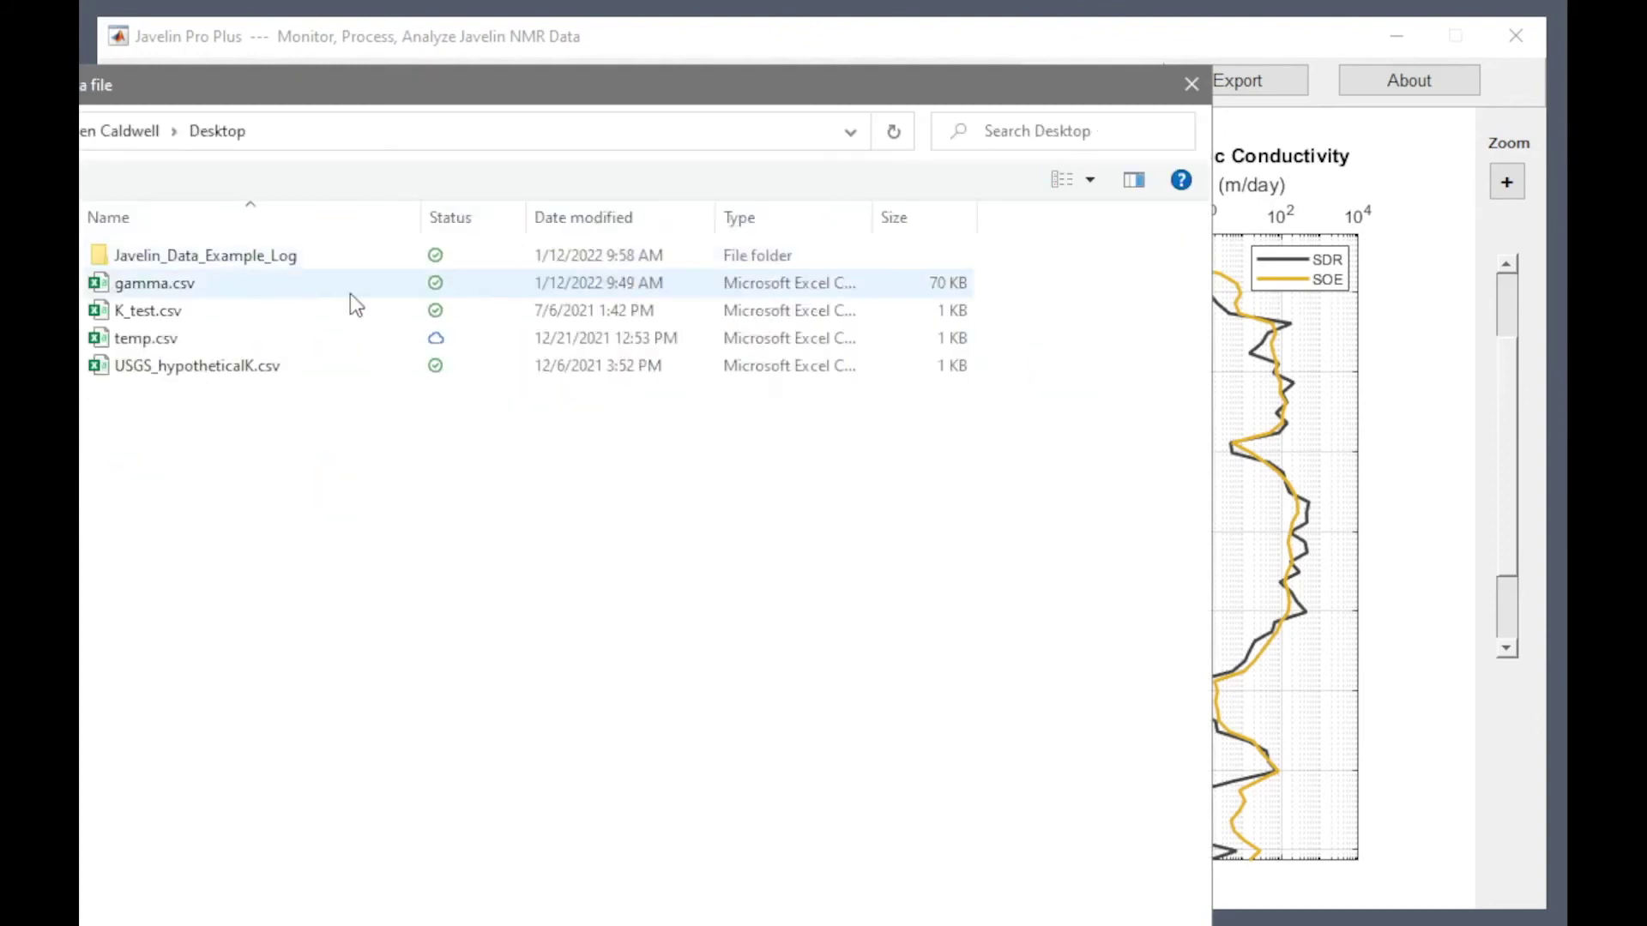
double_click(275, 286)
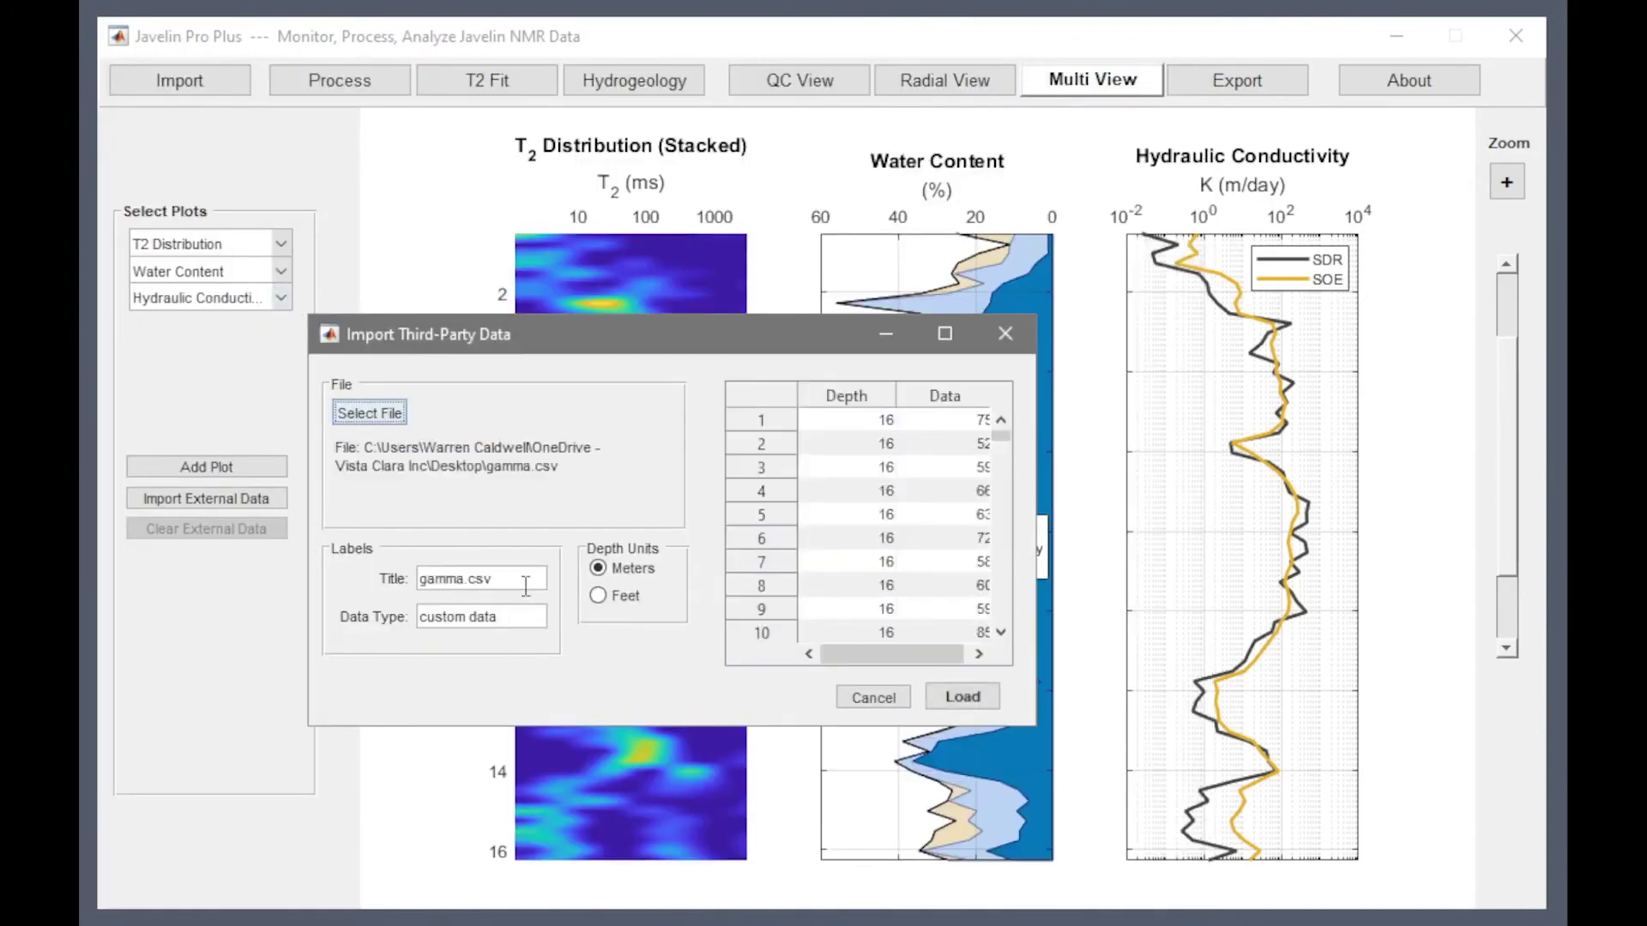
drag(524, 578, 352, 570)
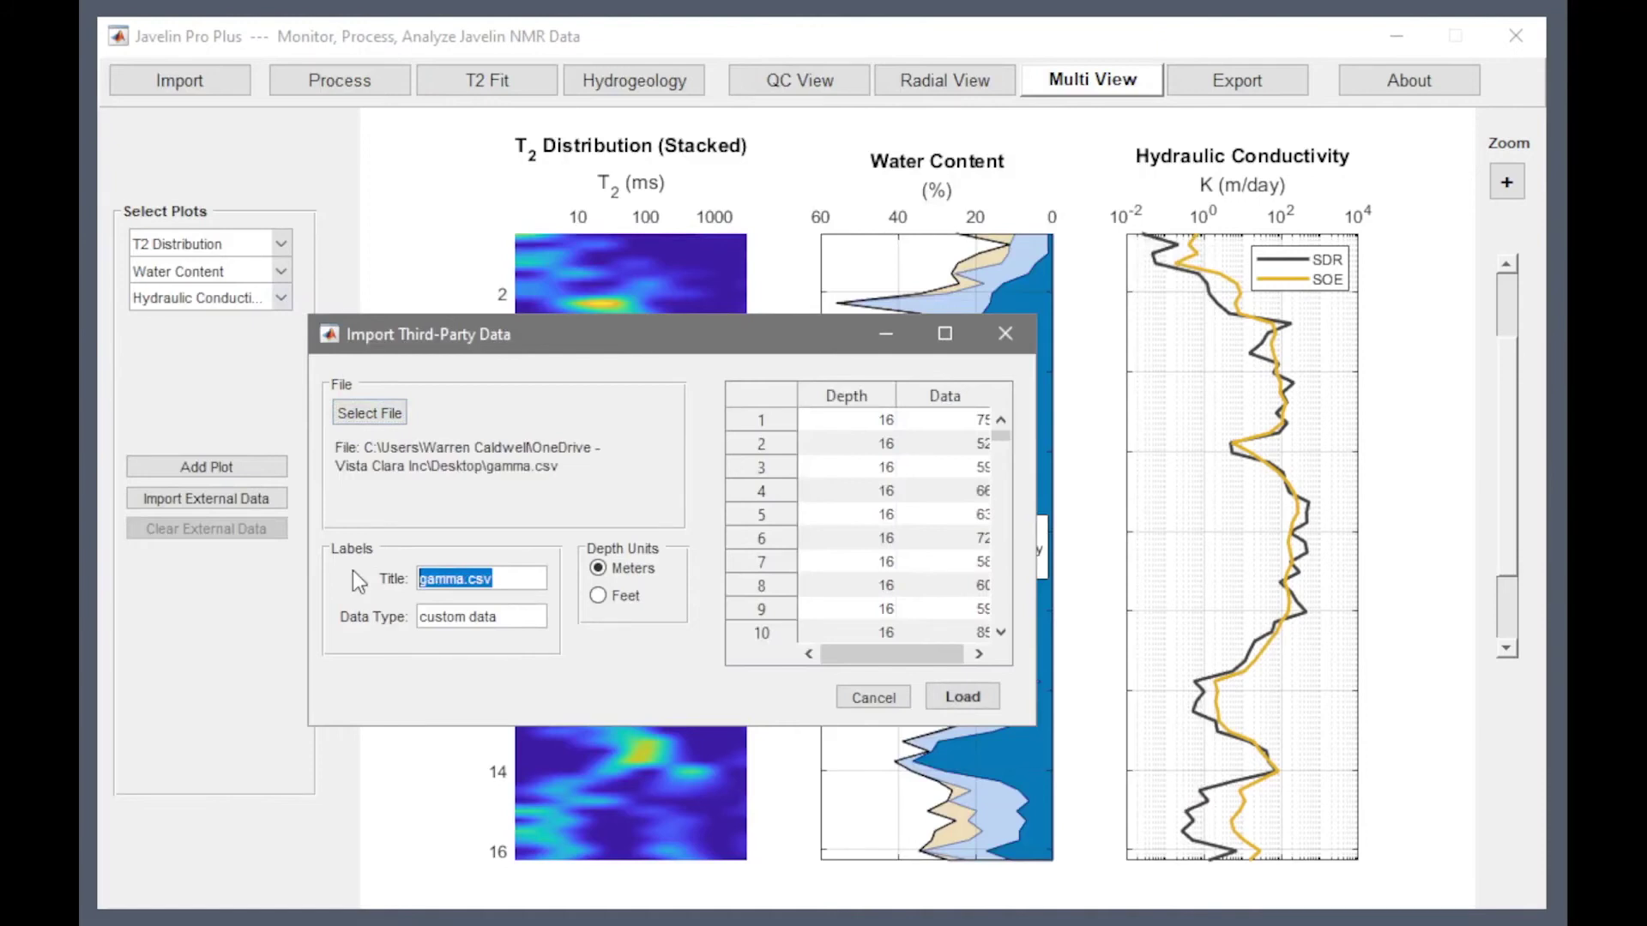
text(Gamma)
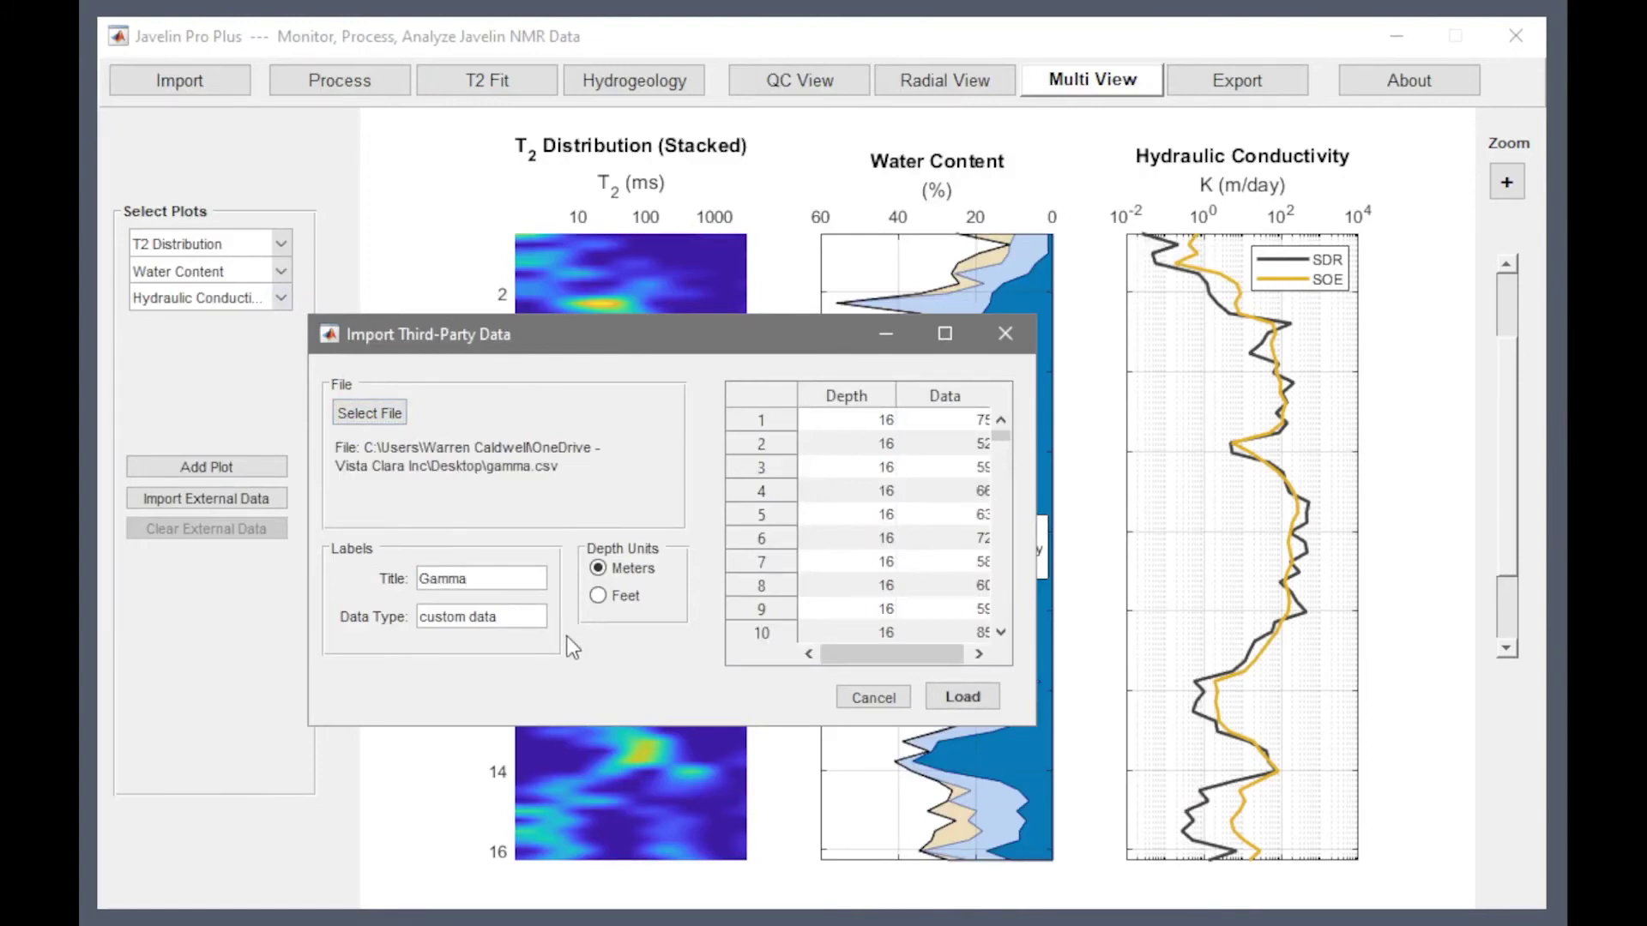
drag(511, 616, 370, 624)
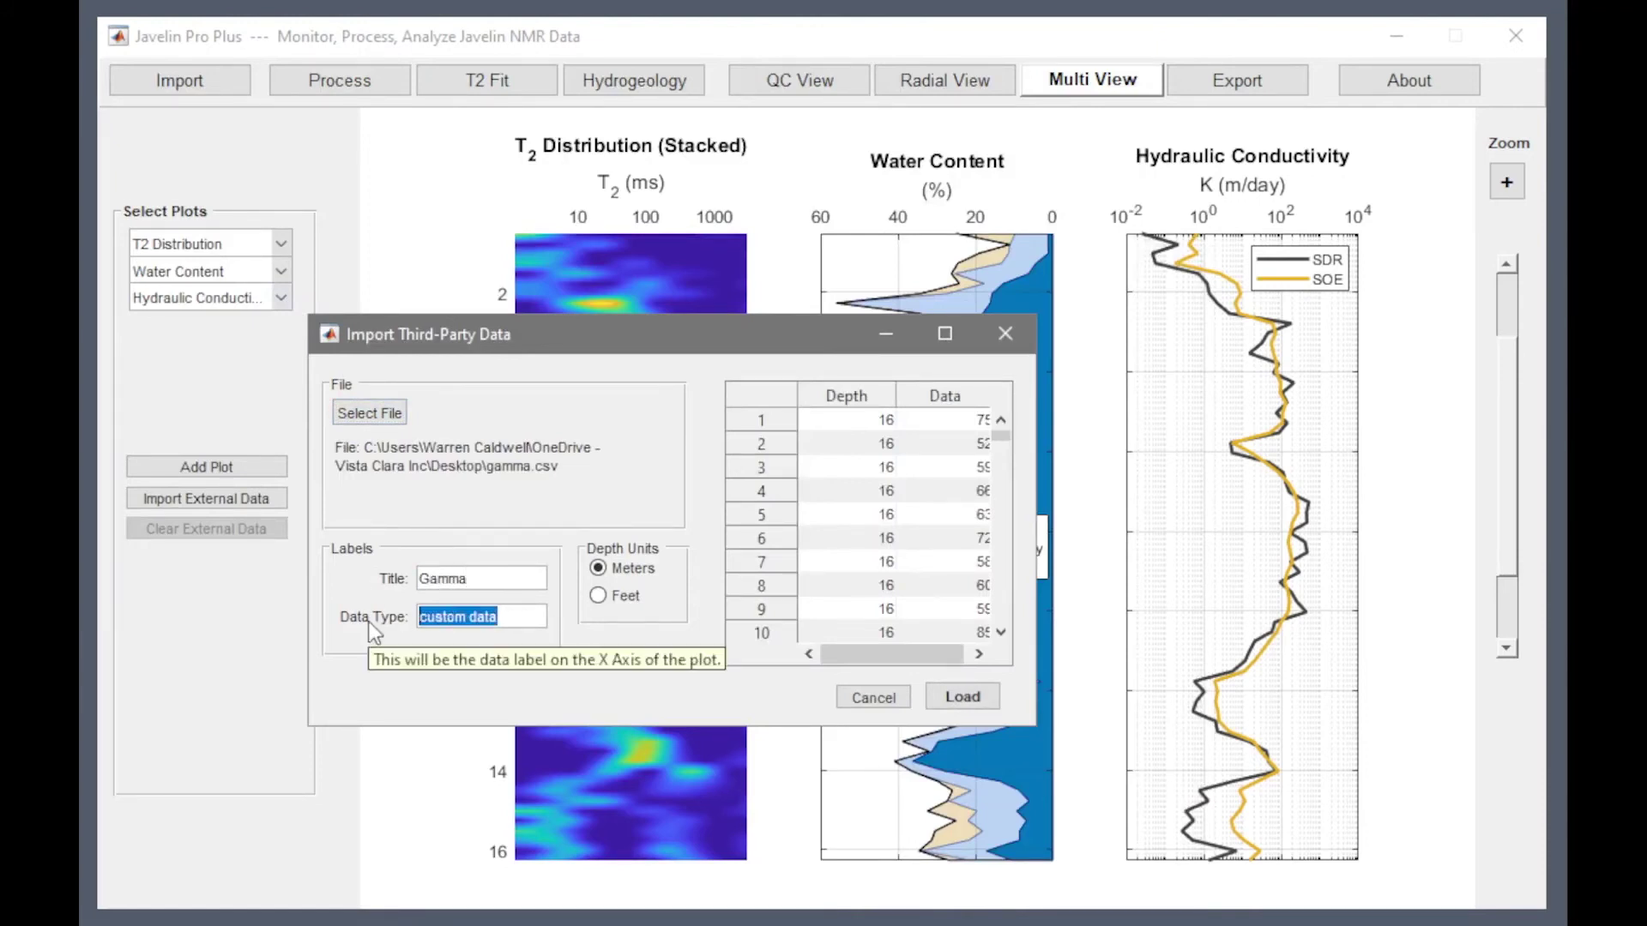
text(Counts)
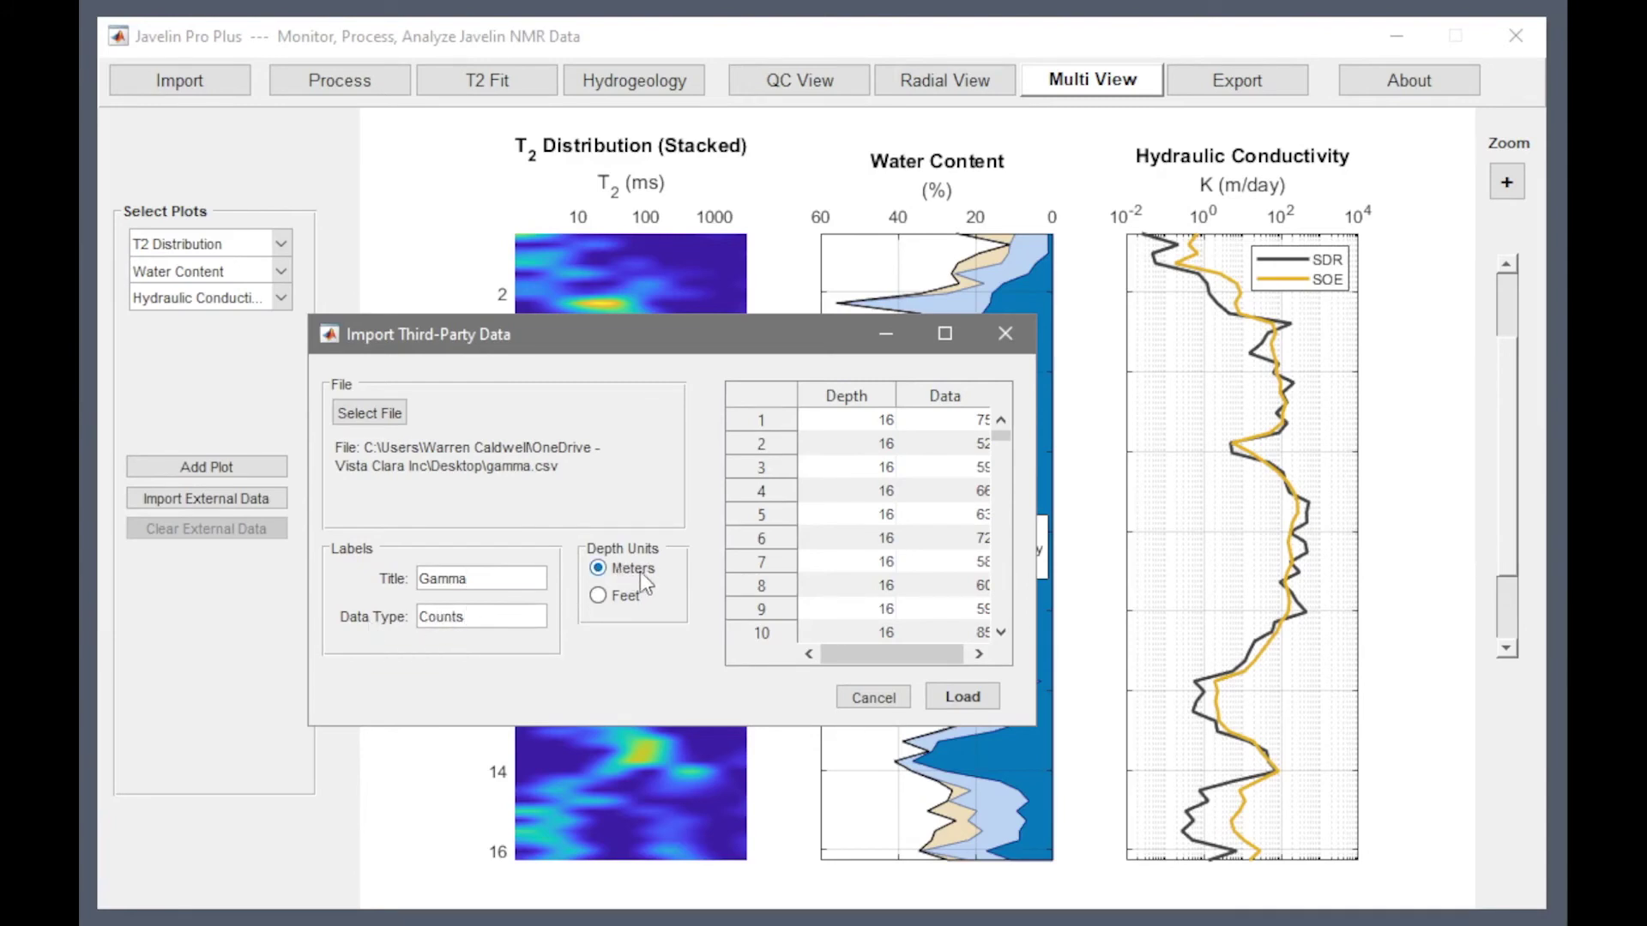
drag(877, 659, 912, 656)
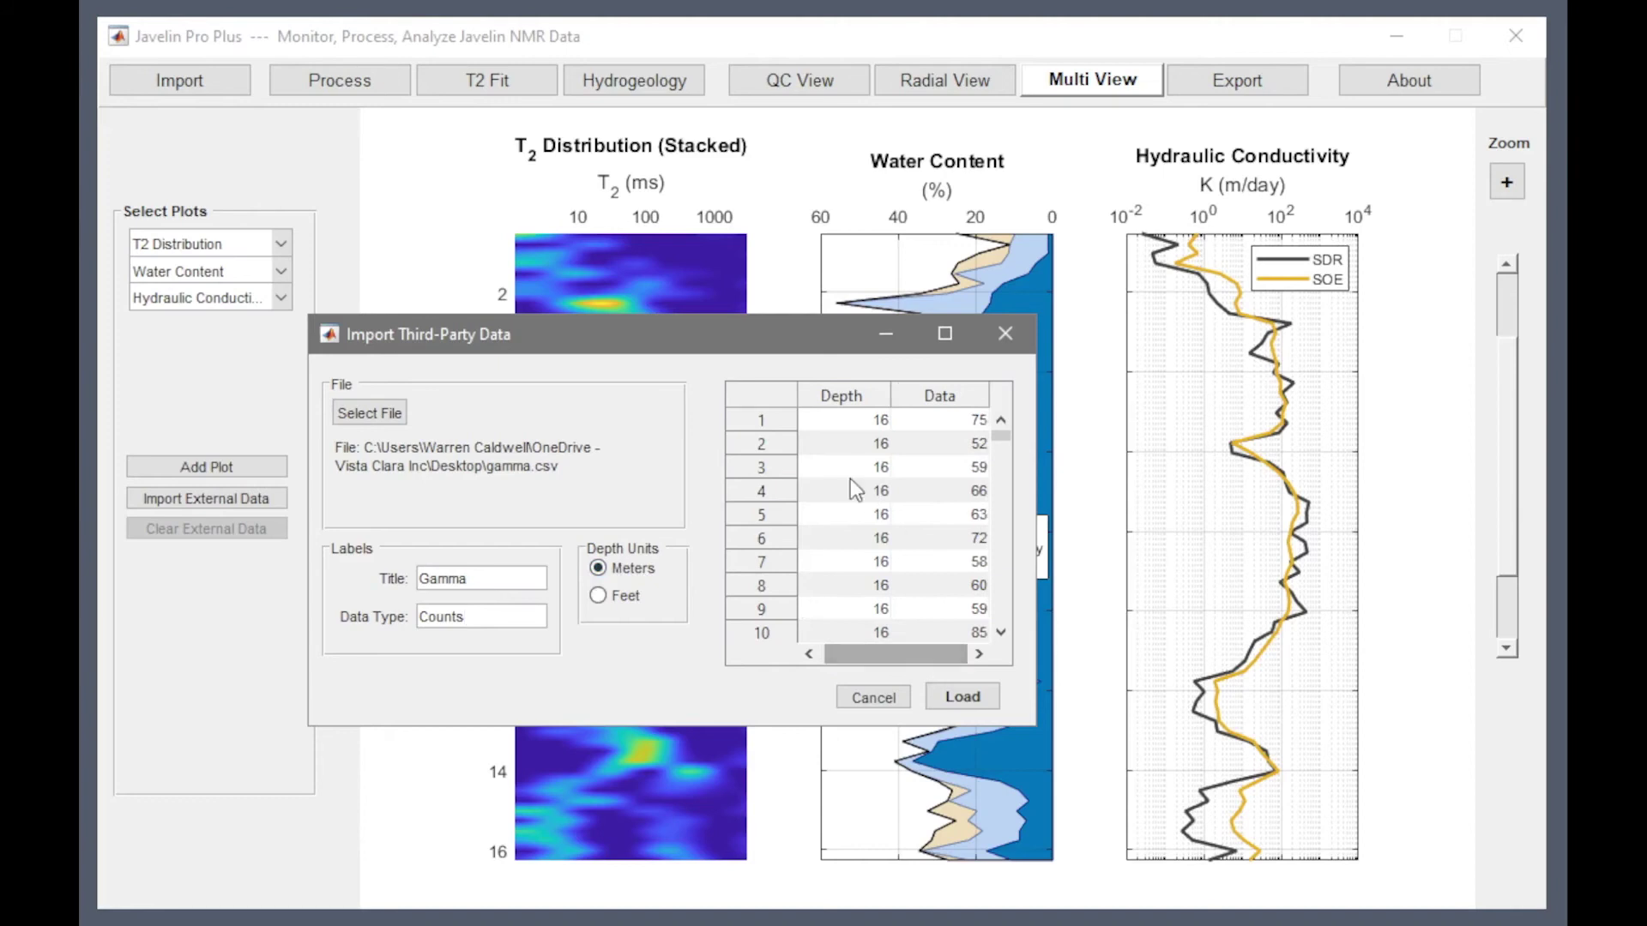
click(943, 700)
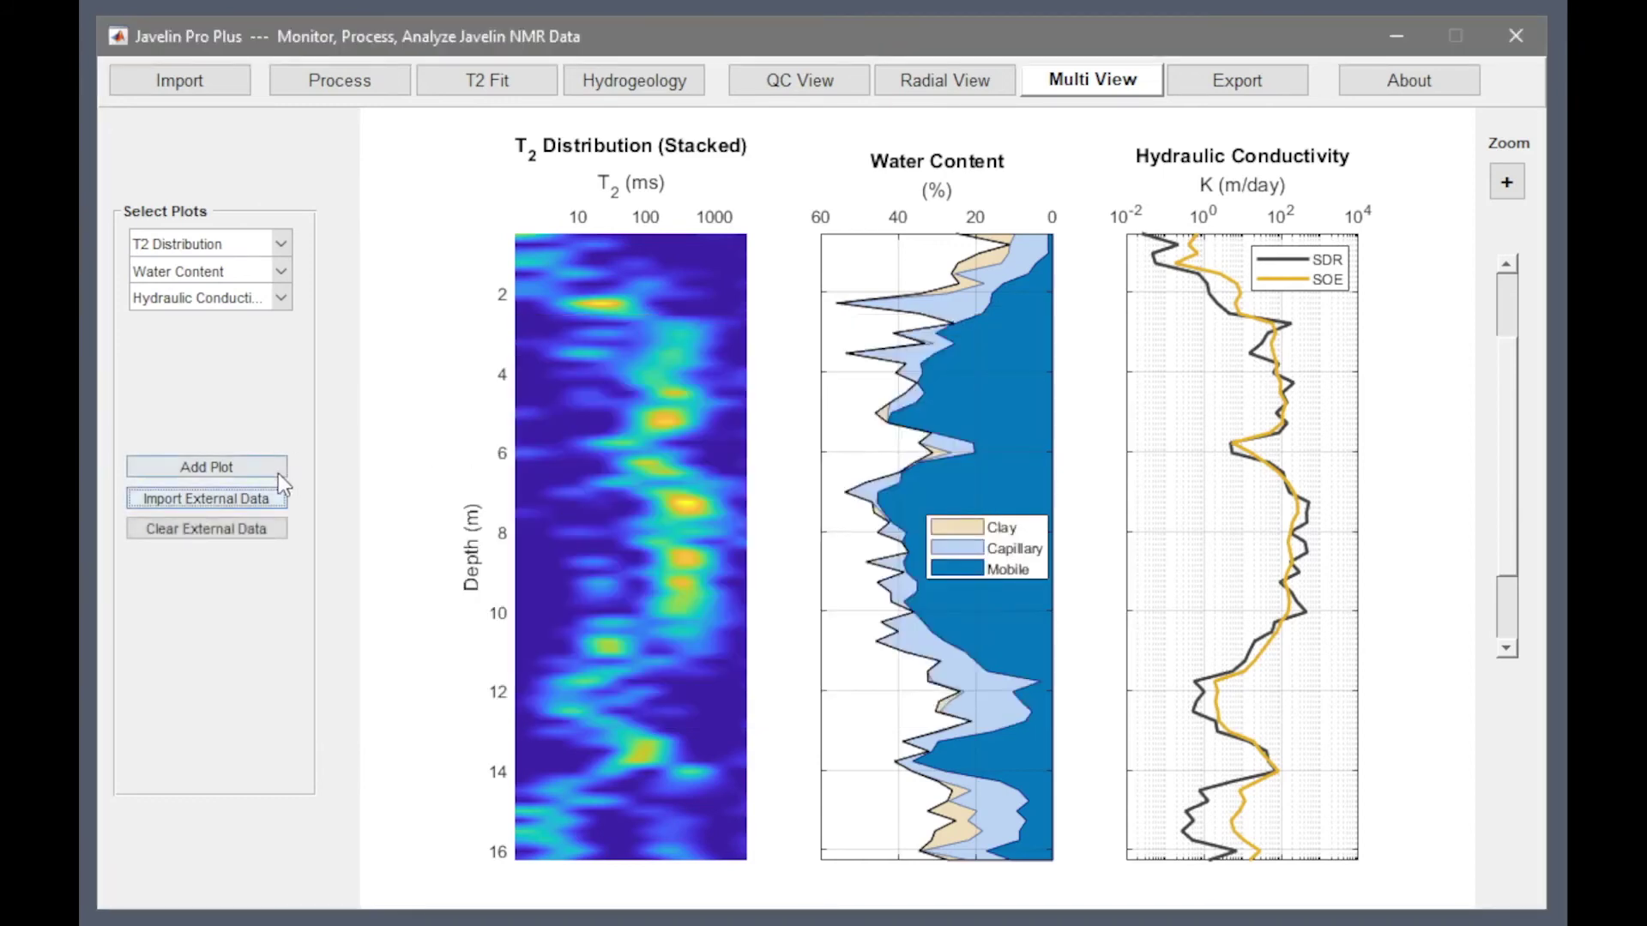
Step: Add a fourth Multi View plot showing the imported Gamma data
click(245, 462)
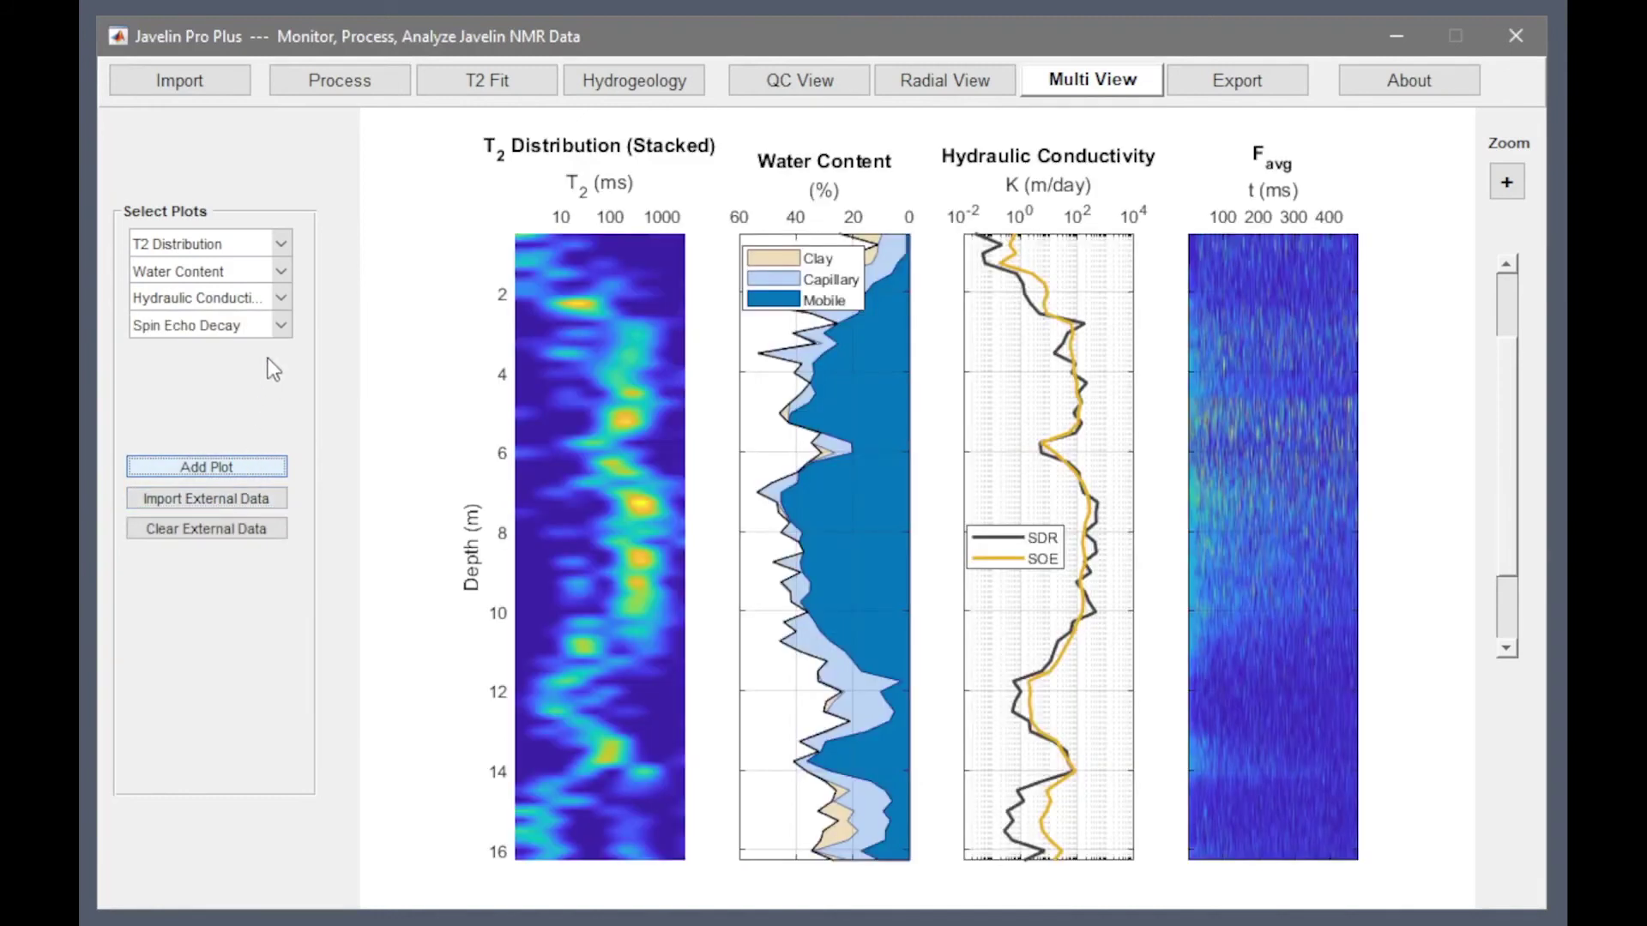
click(280, 325)
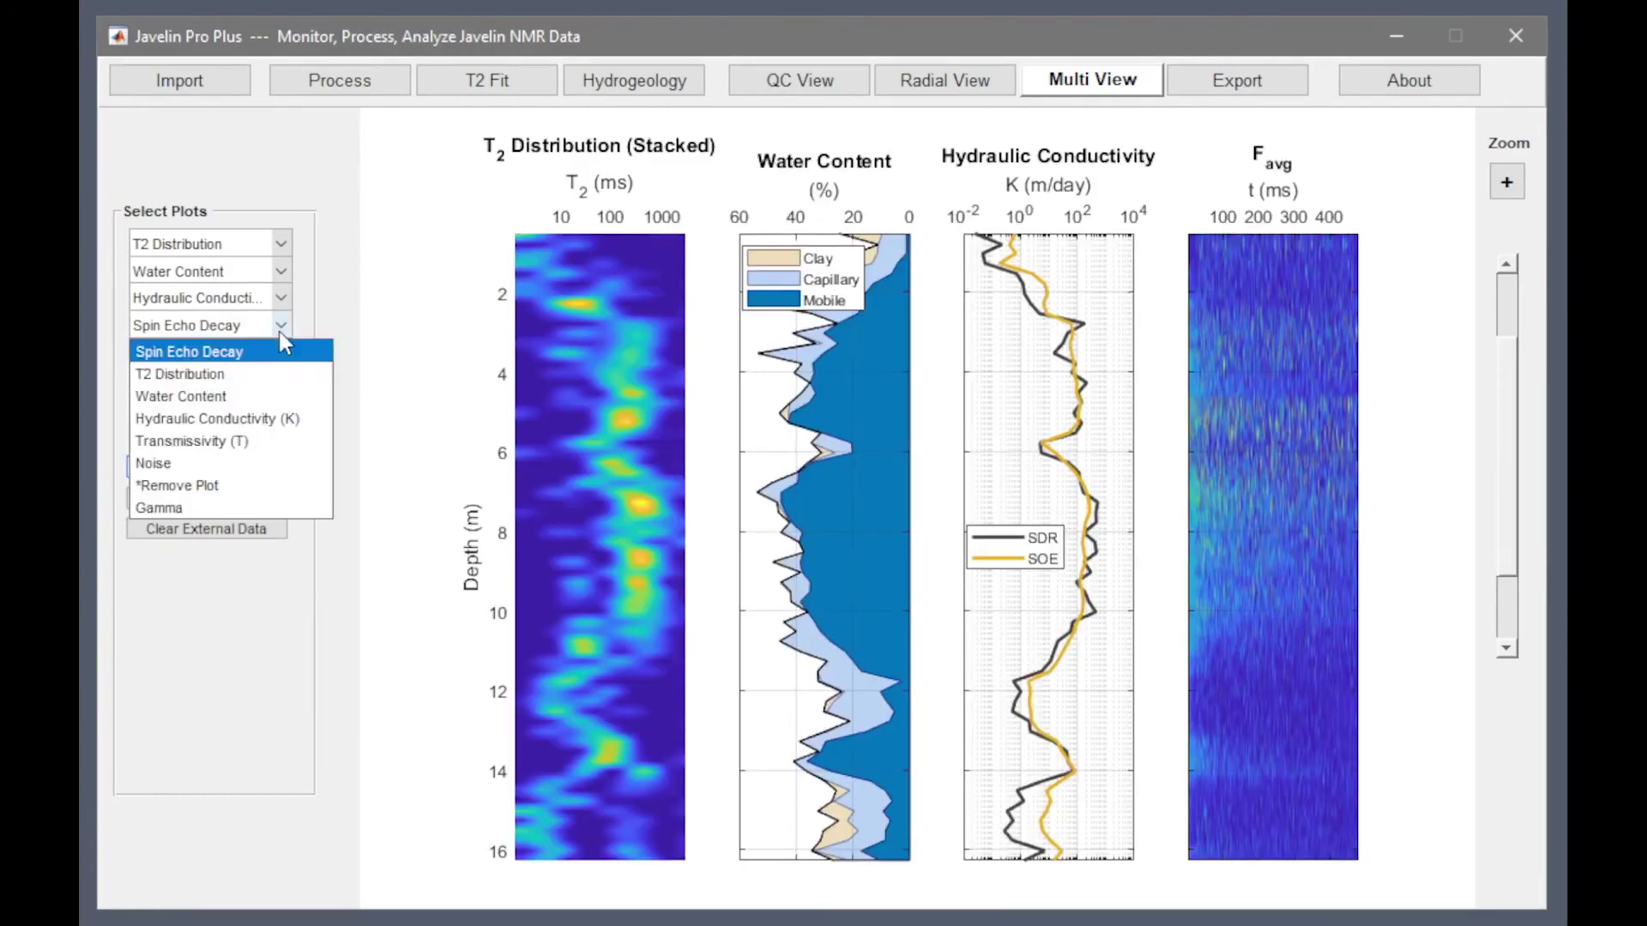
click(236, 508)
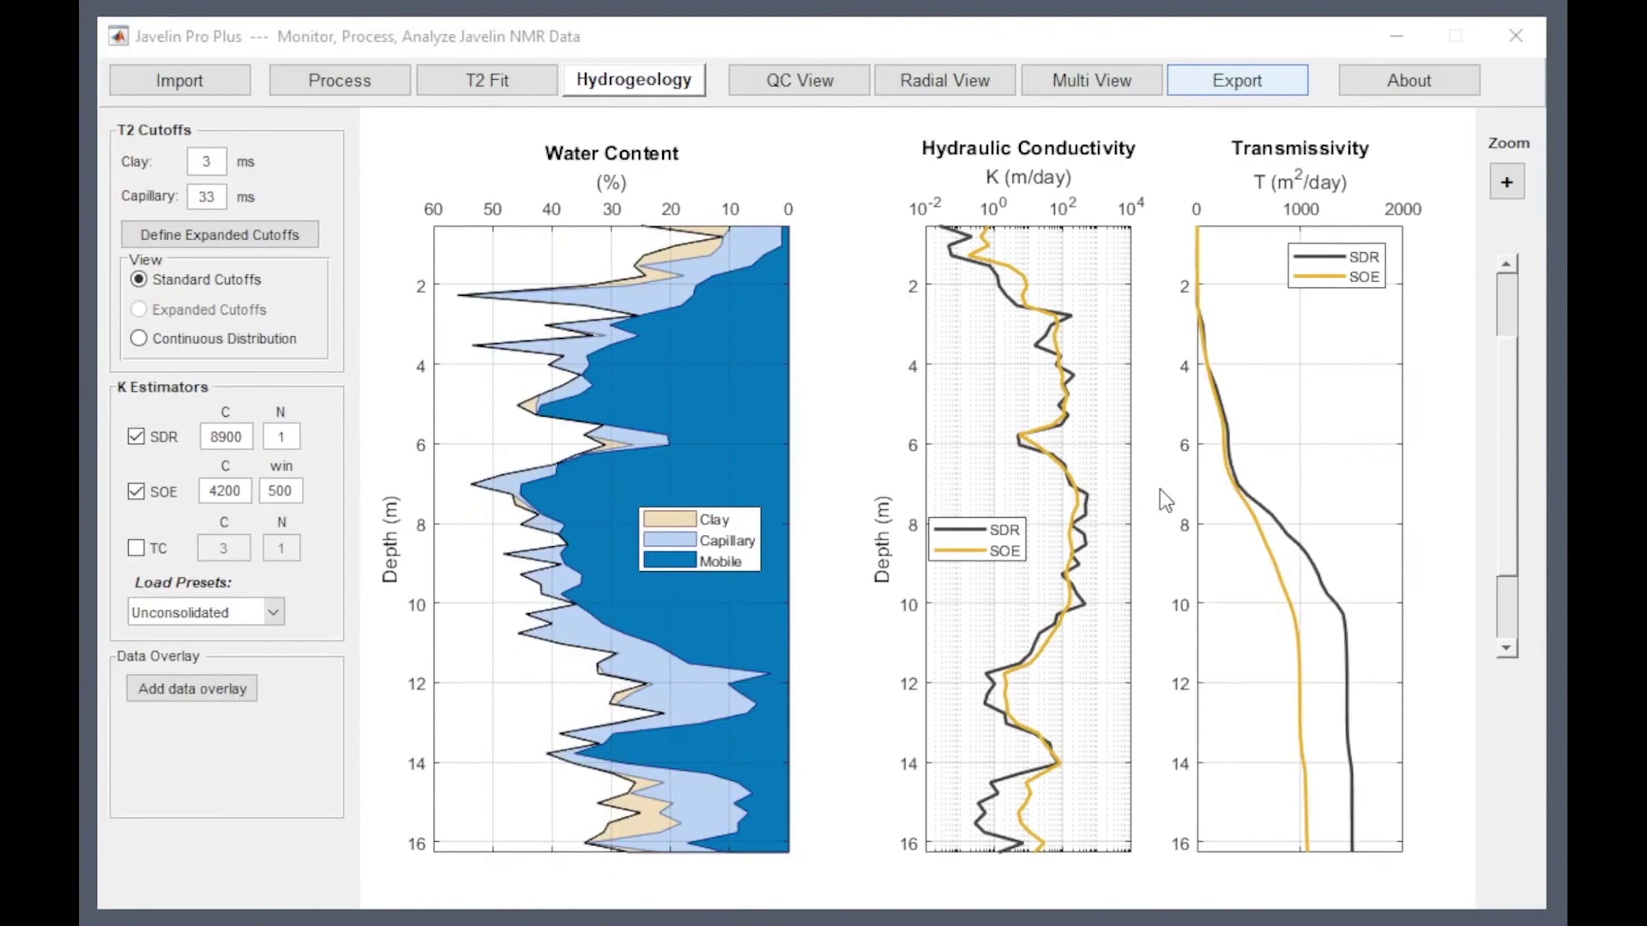
Step: Enable LAS2.0, LAS3.0 and WellCAD exports and save results and figures as merged_12-Jan-2022
click(1202, 84)
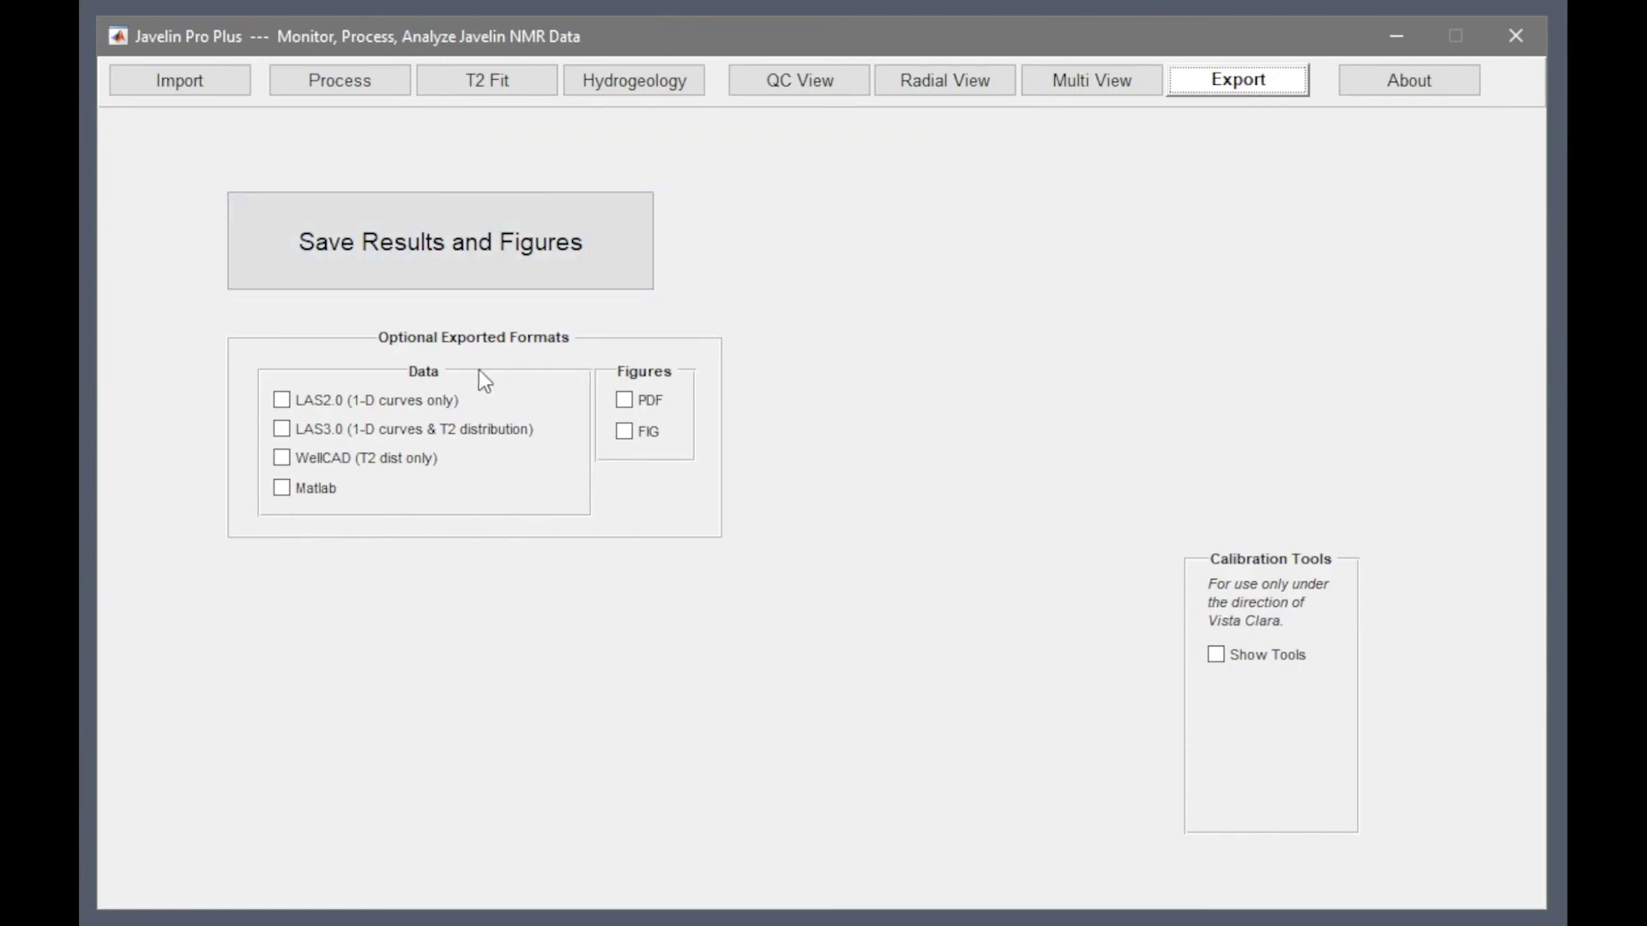
click(283, 401)
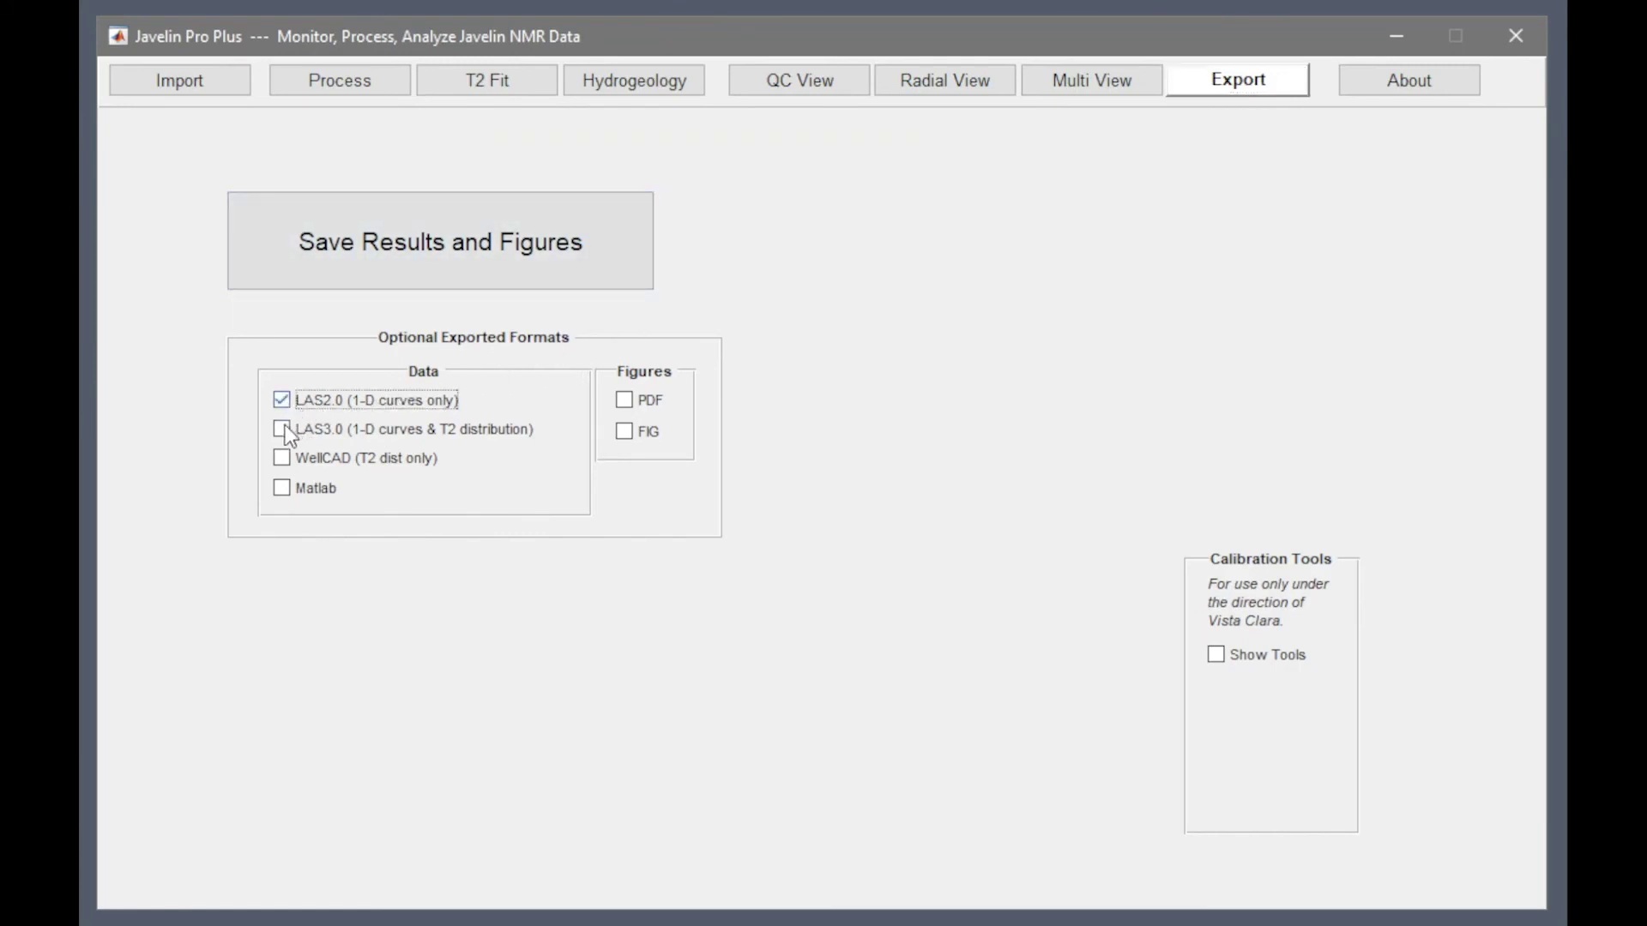
click(283, 431)
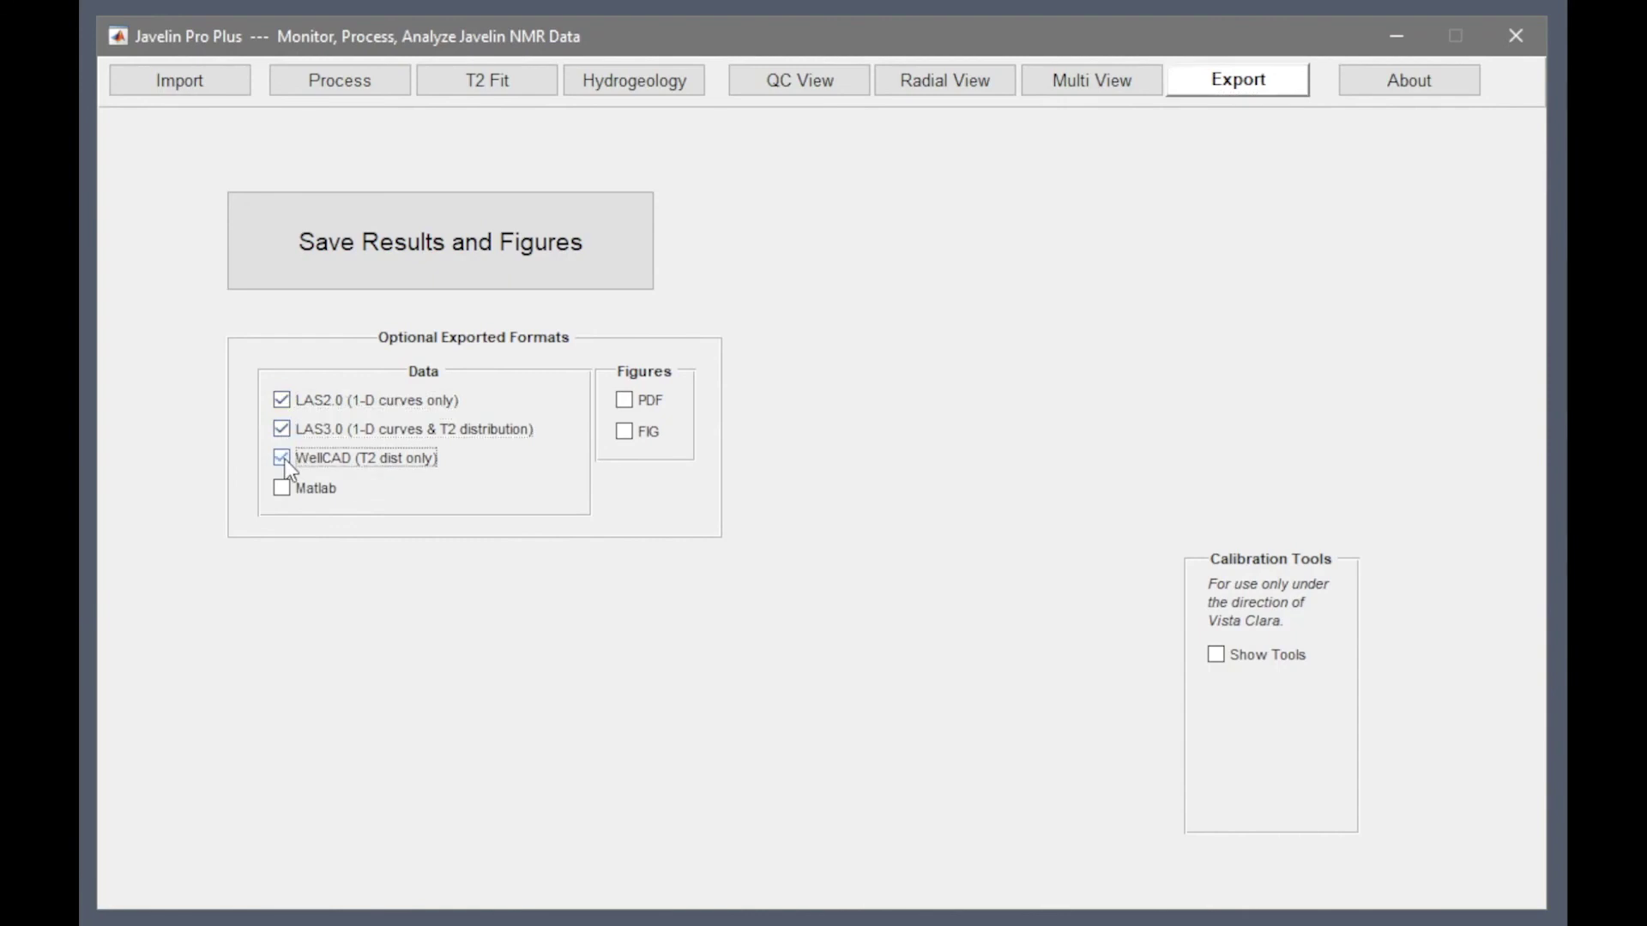
click(174, 458)
click(368, 267)
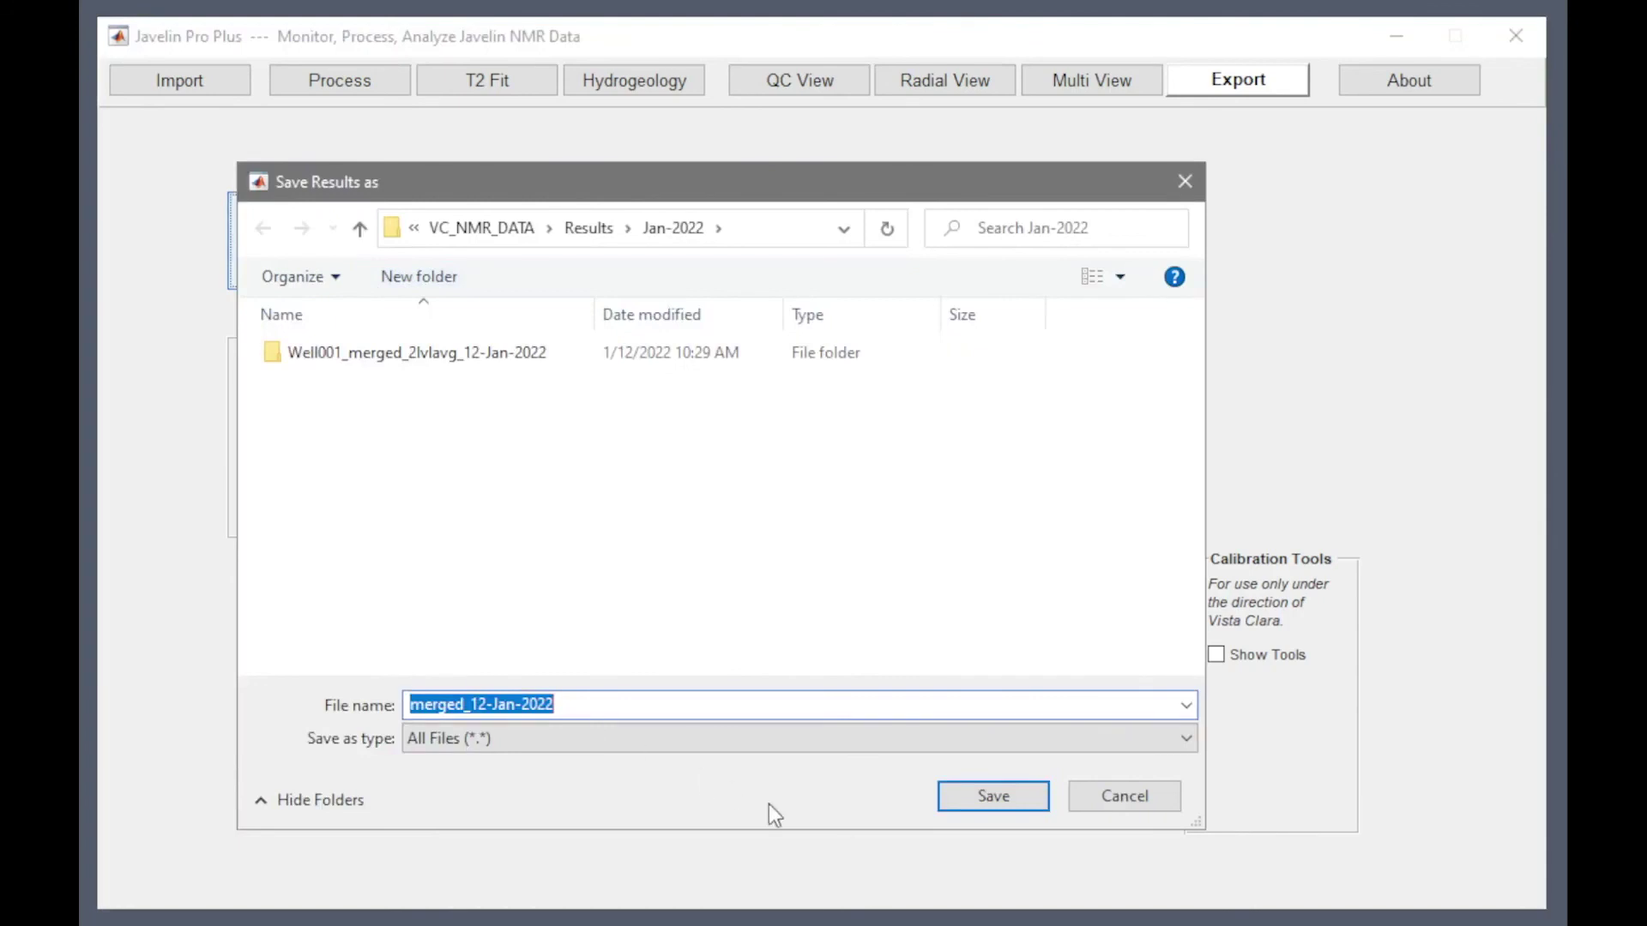
click(1000, 798)
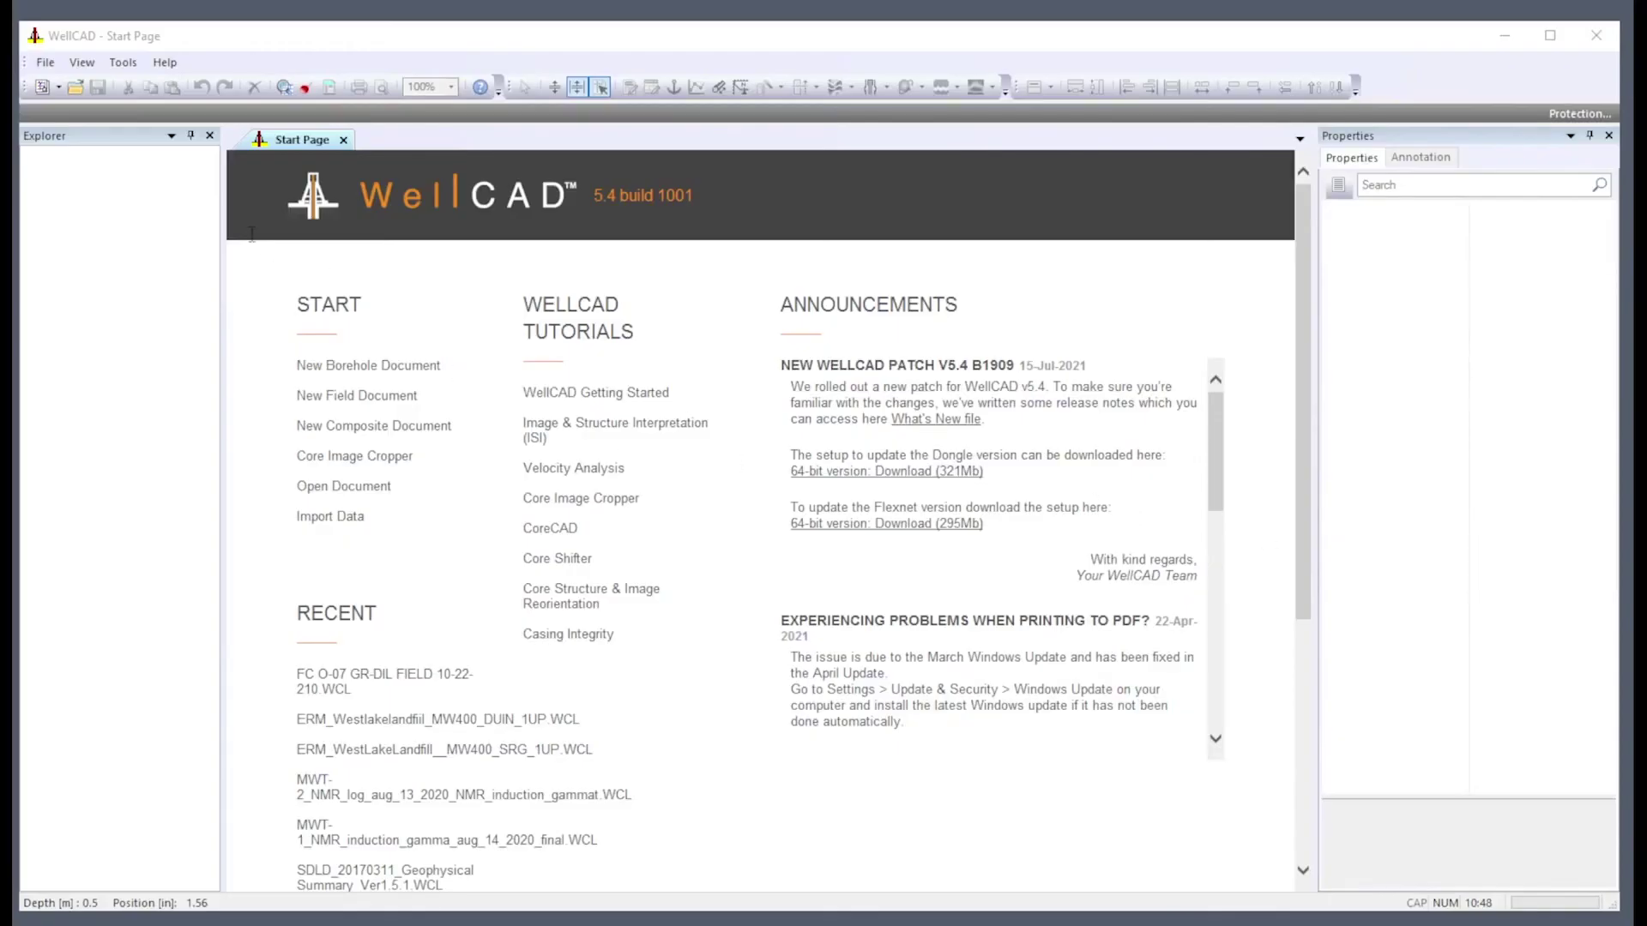
Step: Import the merged_12-Jan-2022_uniform_bundled_export_LAS3 file into WellCAD with all its logs, including T2DIST
click(343, 140)
click(45, 61)
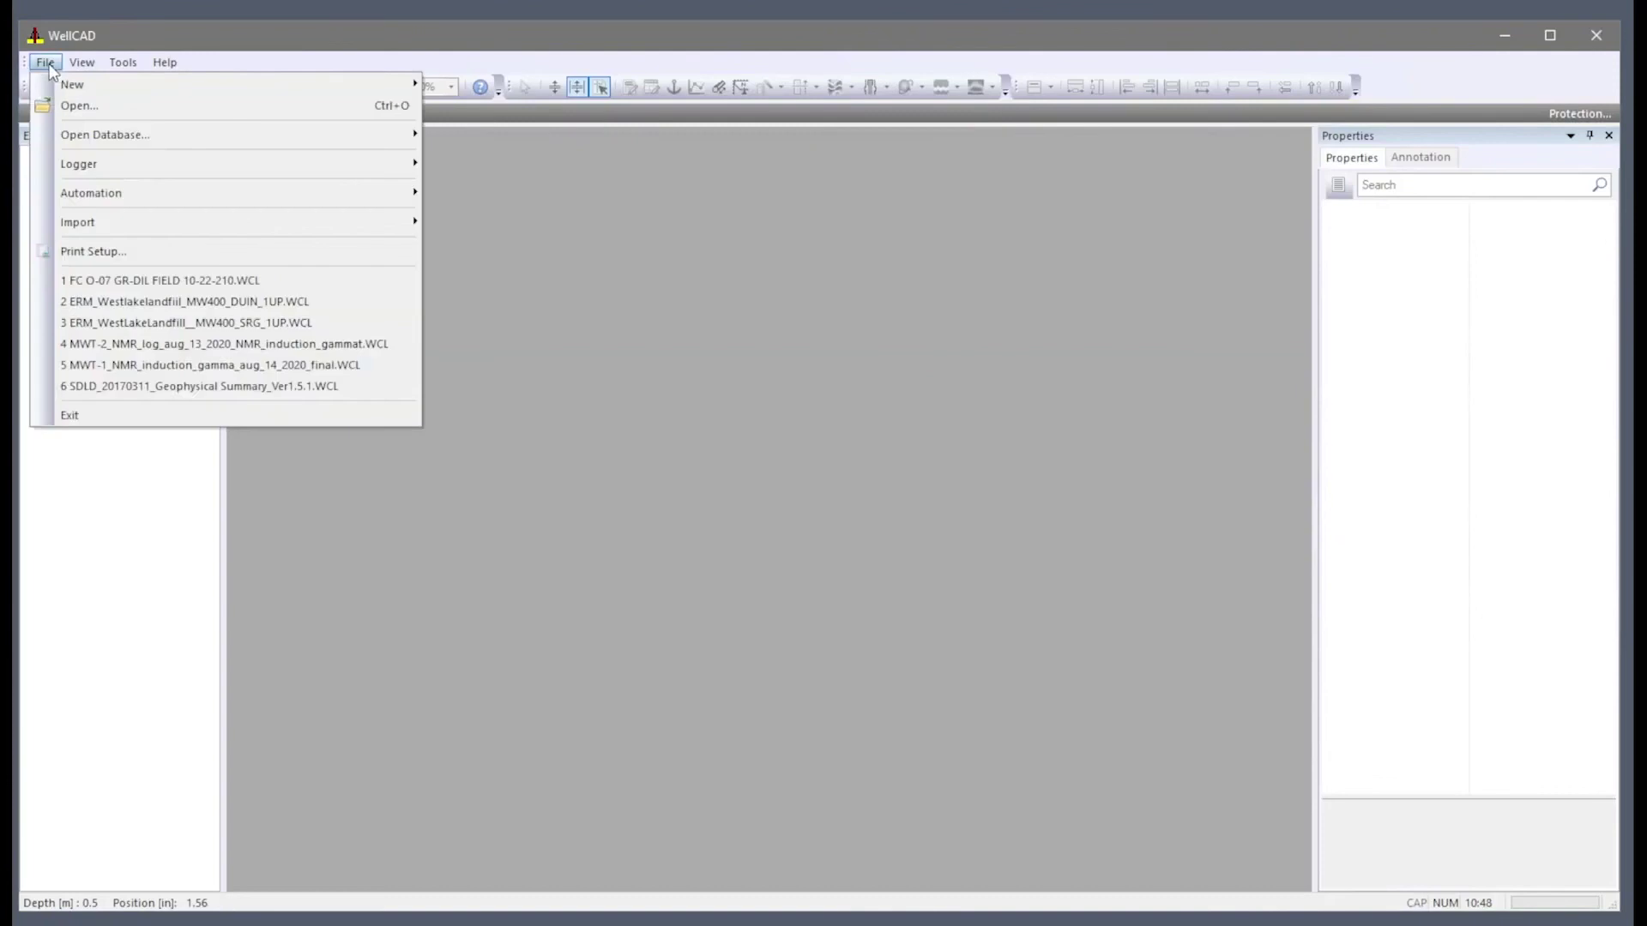
mouse_move(125, 222)
click(486, 216)
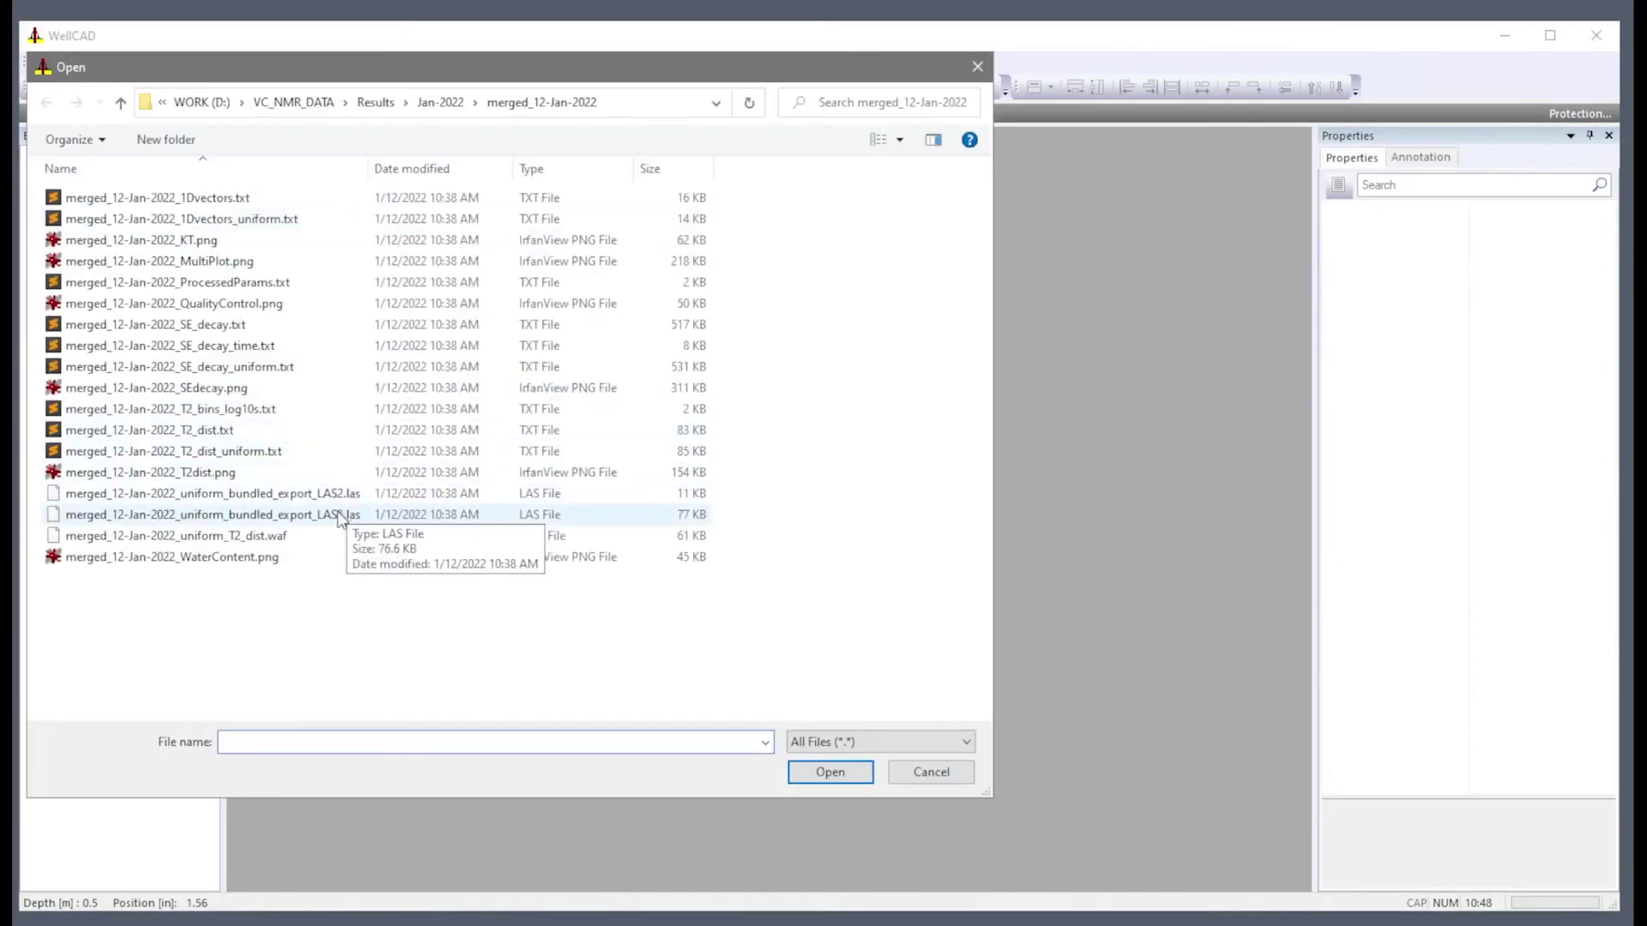
double_click(335, 517)
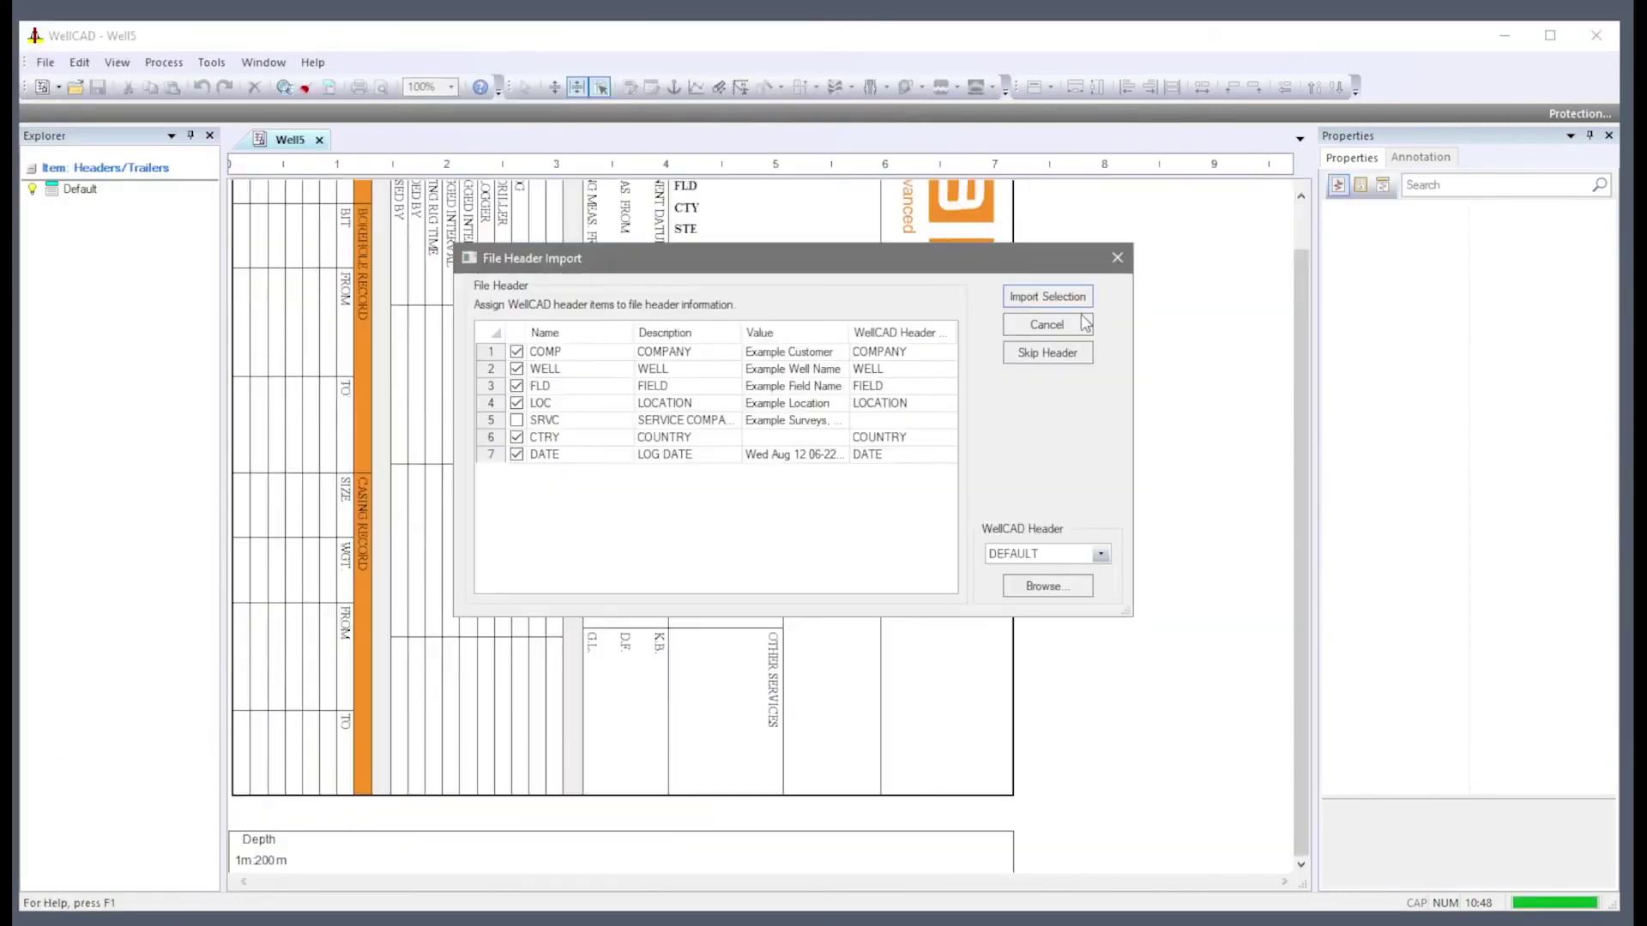
click(1073, 300)
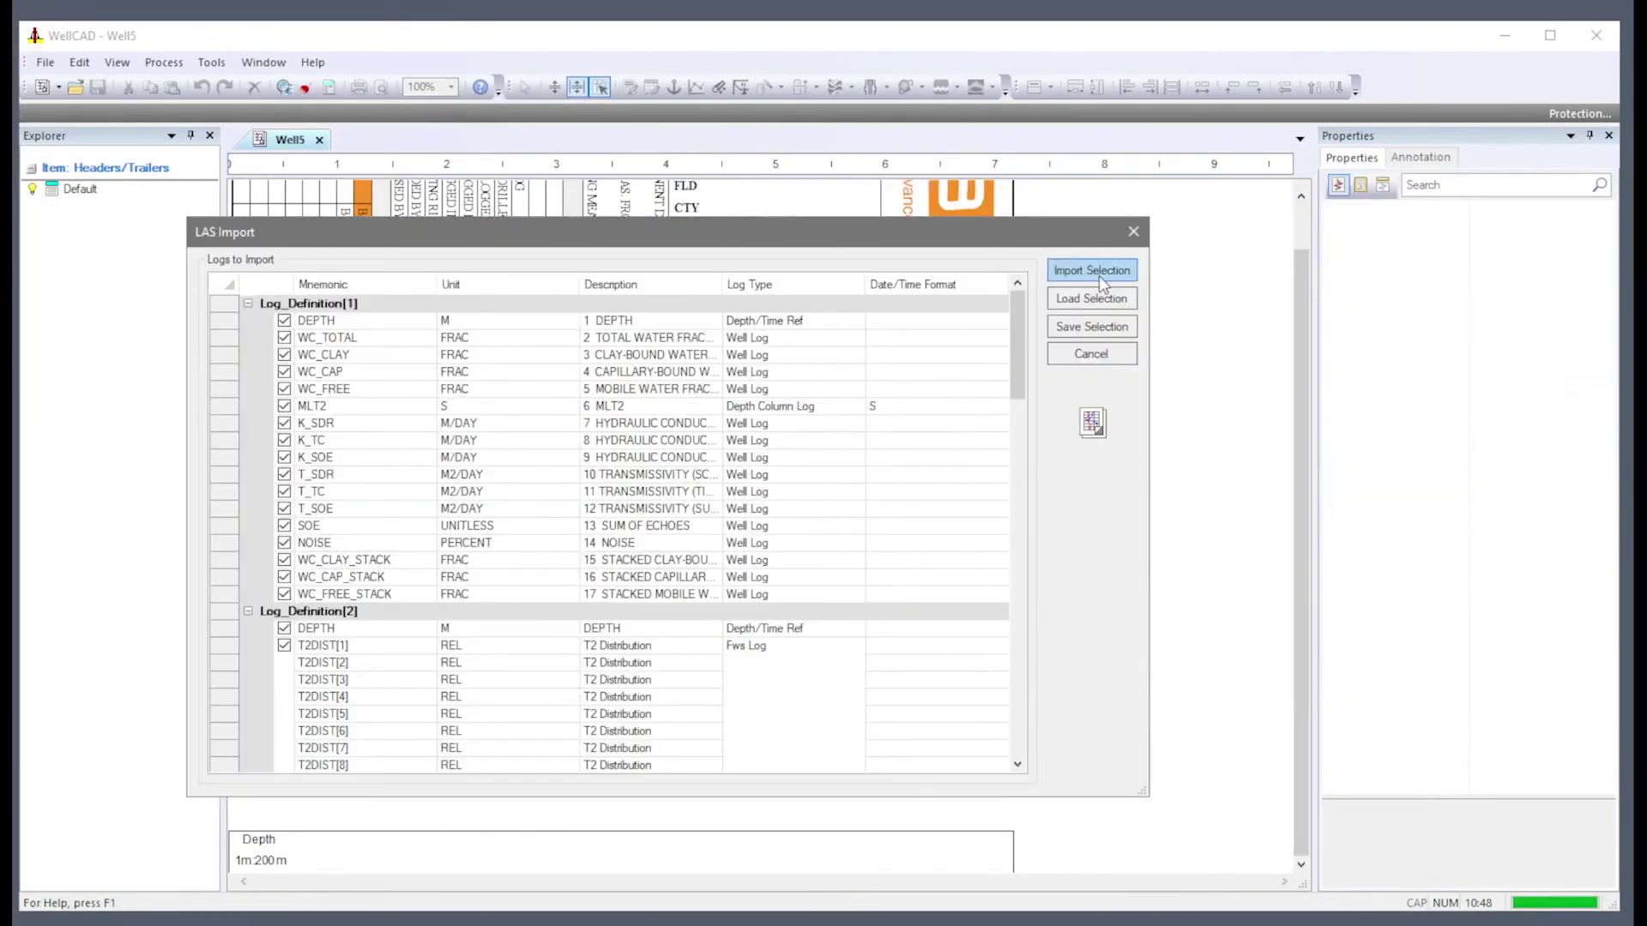
click(1097, 274)
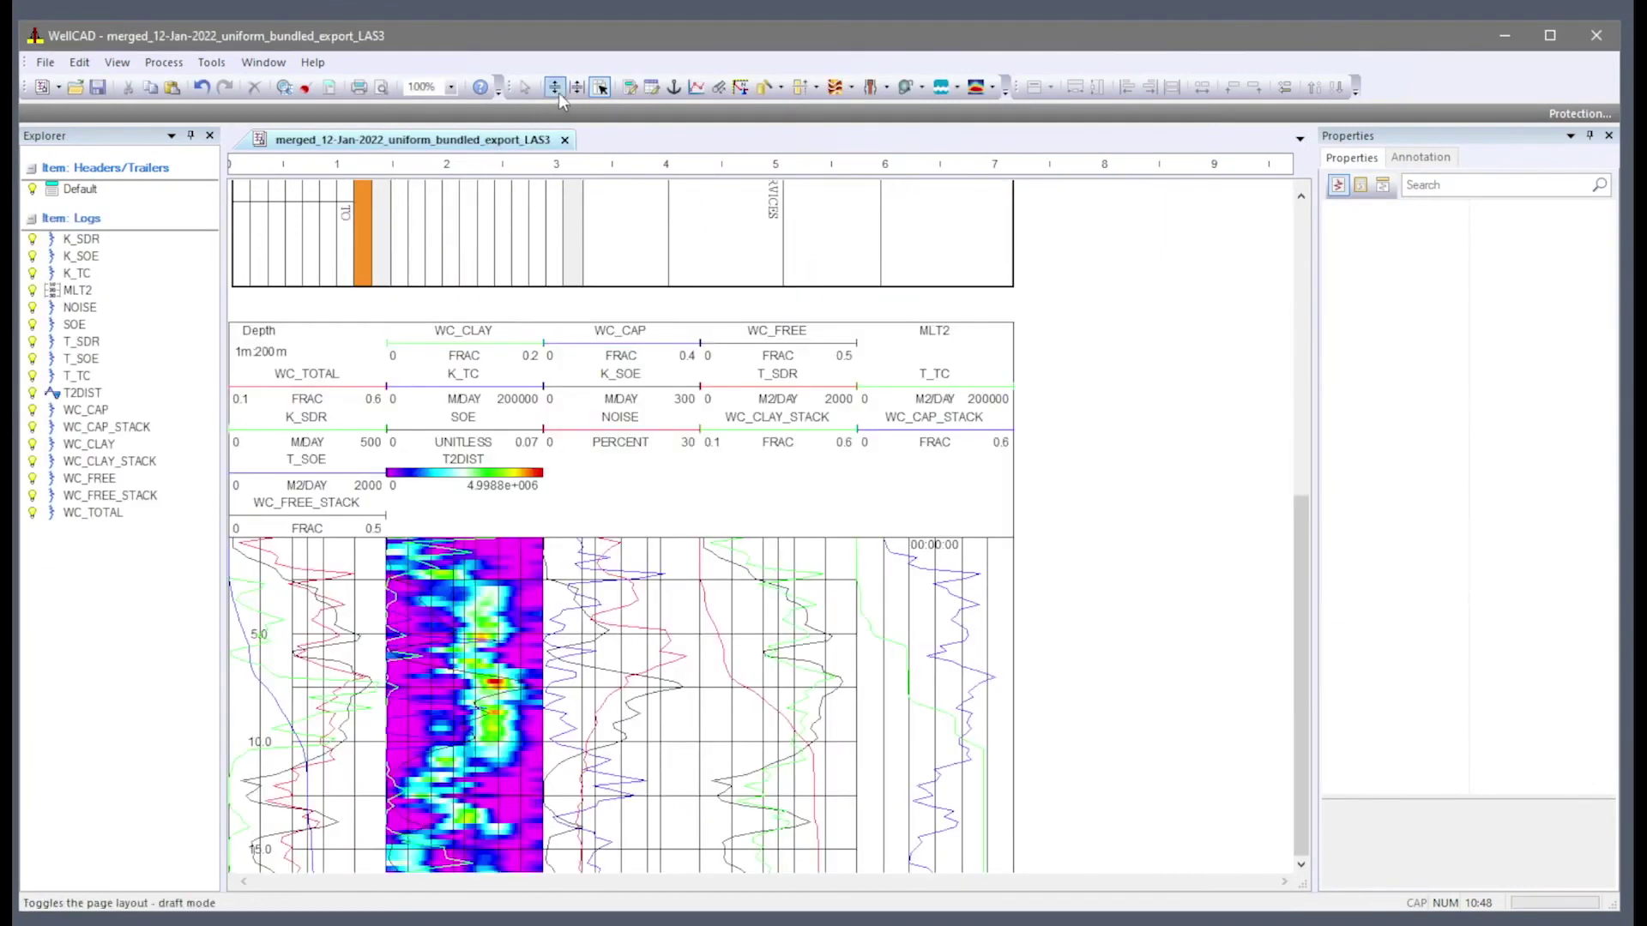
Step: Apply the stackedWC_v1.6beta template to lay out the imported logs in stacked tracks
click(118, 63)
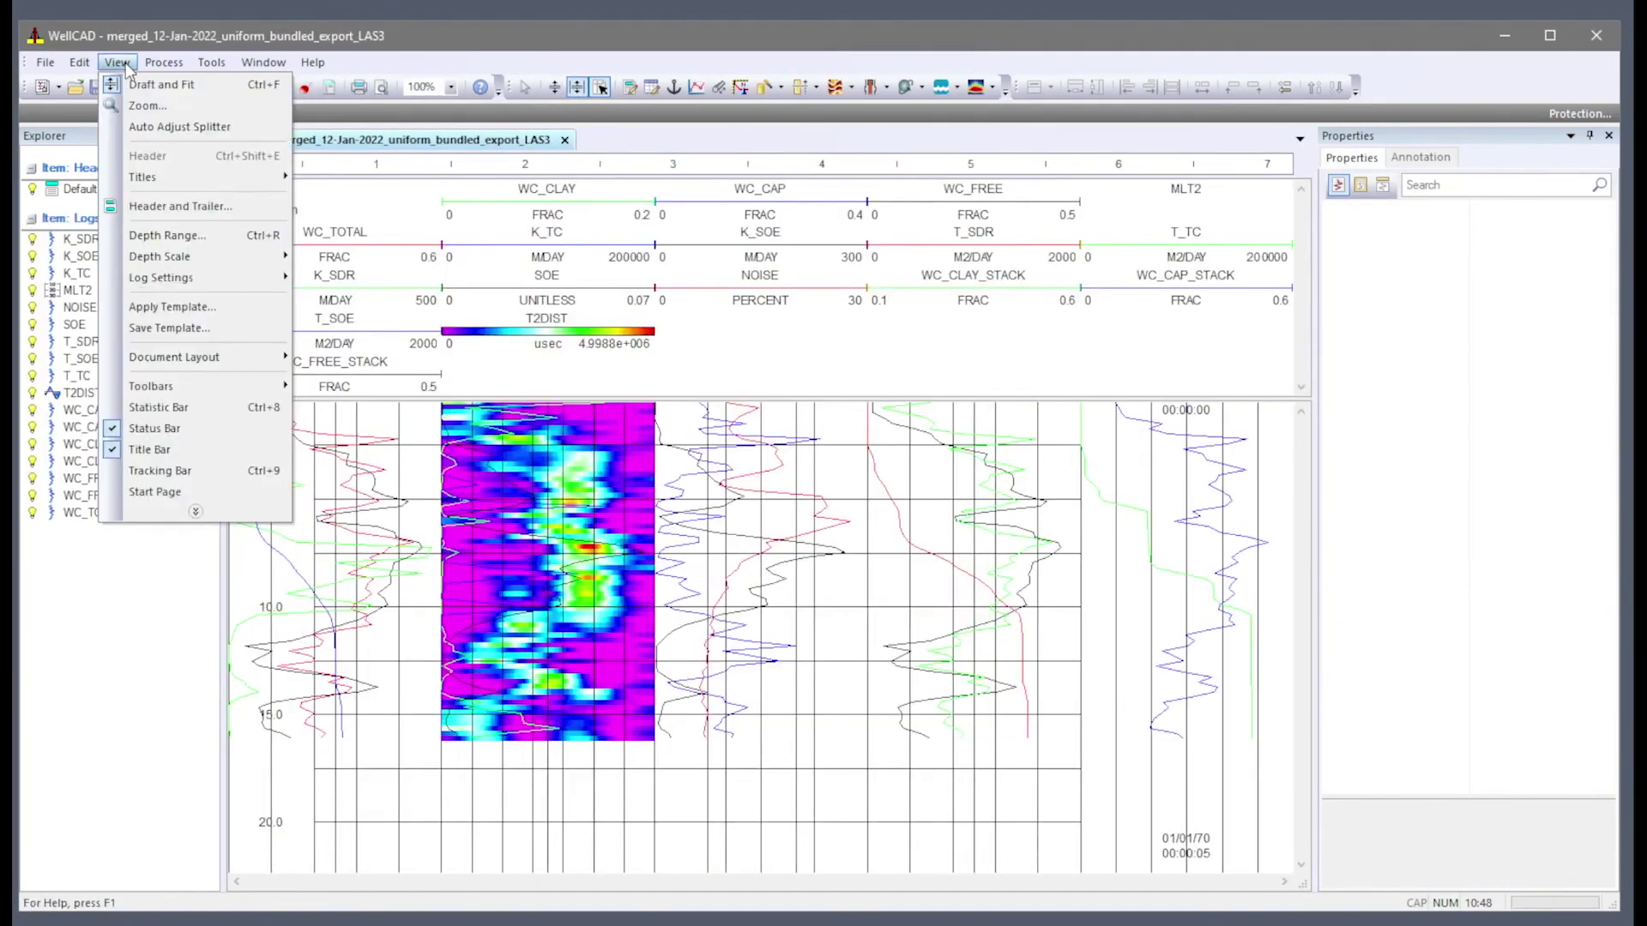
click(191, 307)
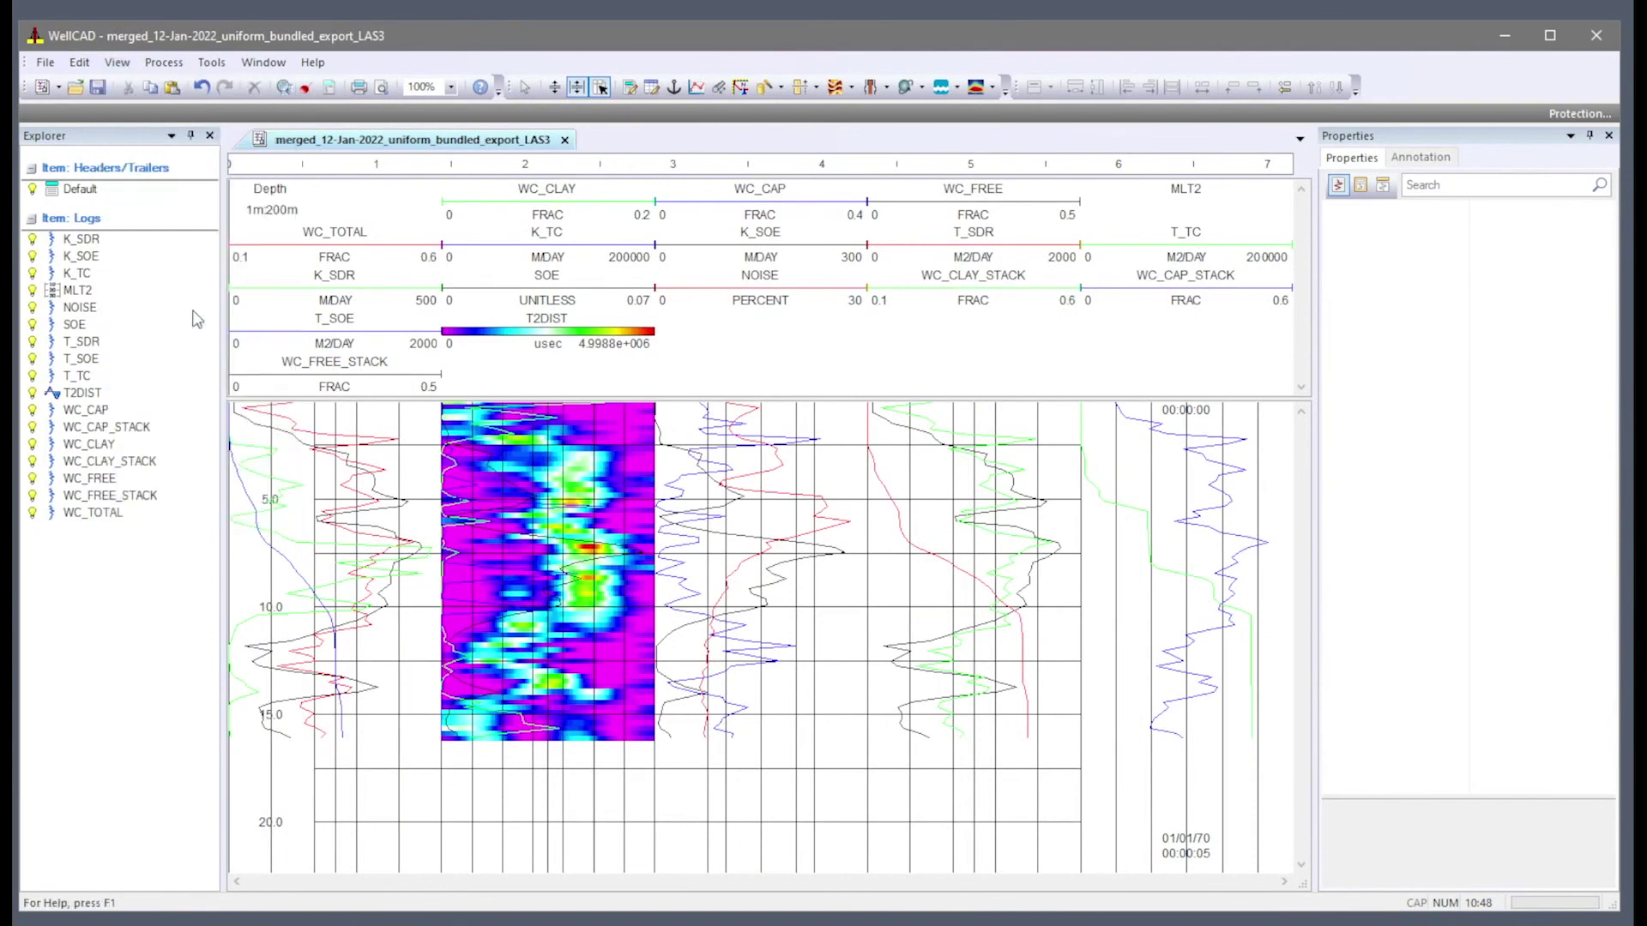
double_click(789, 410)
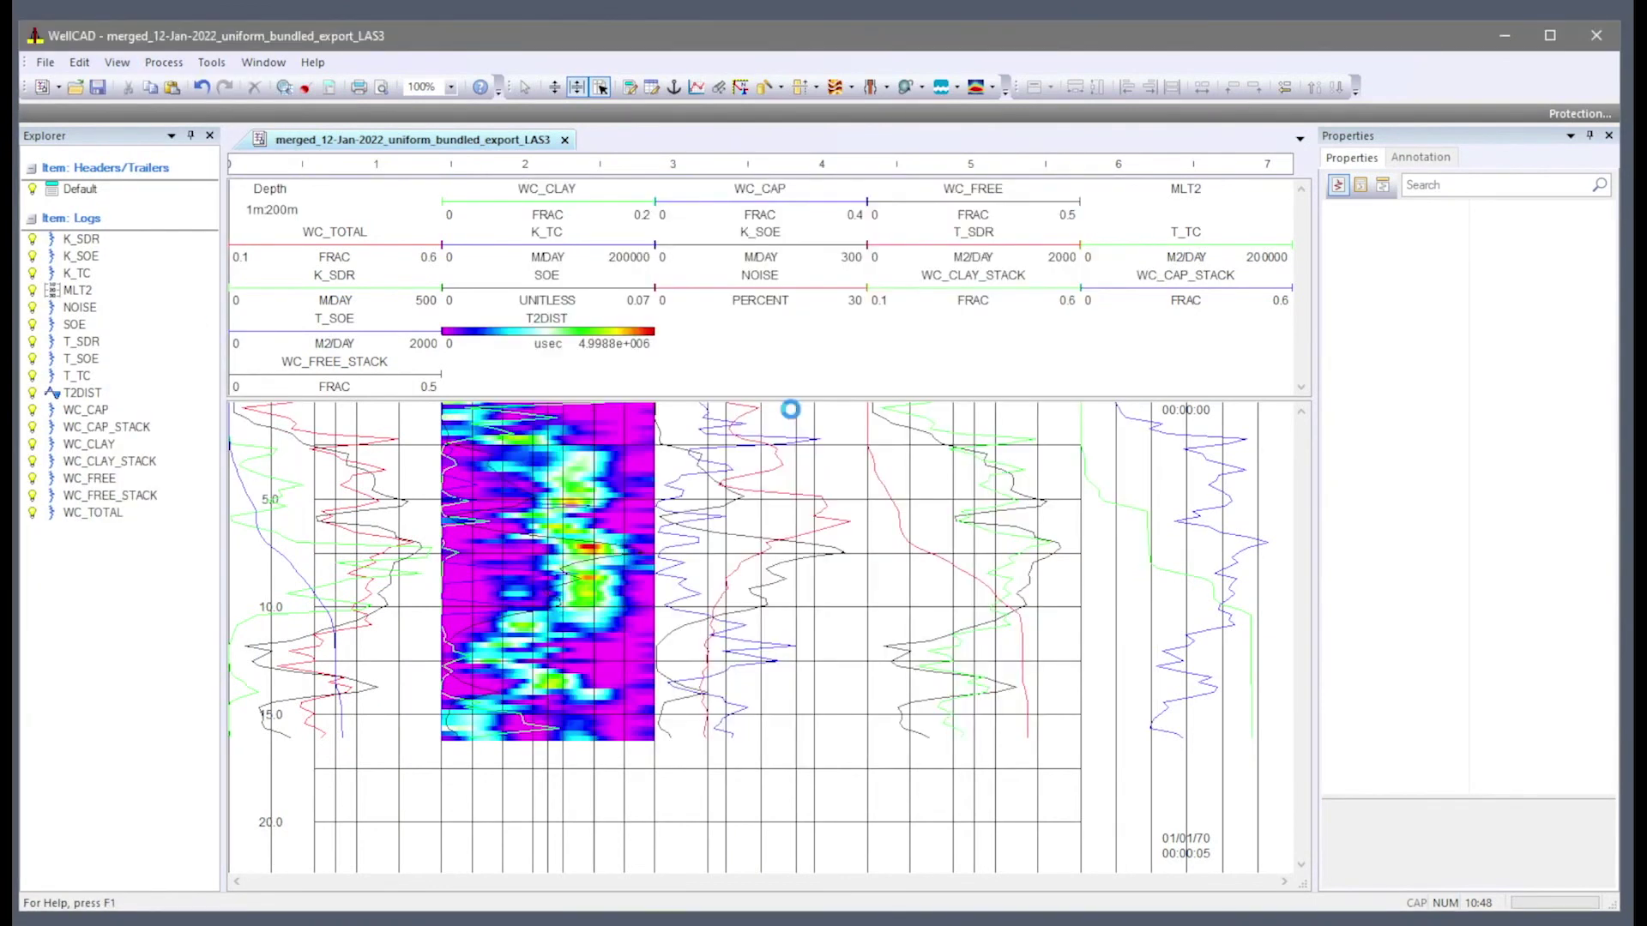